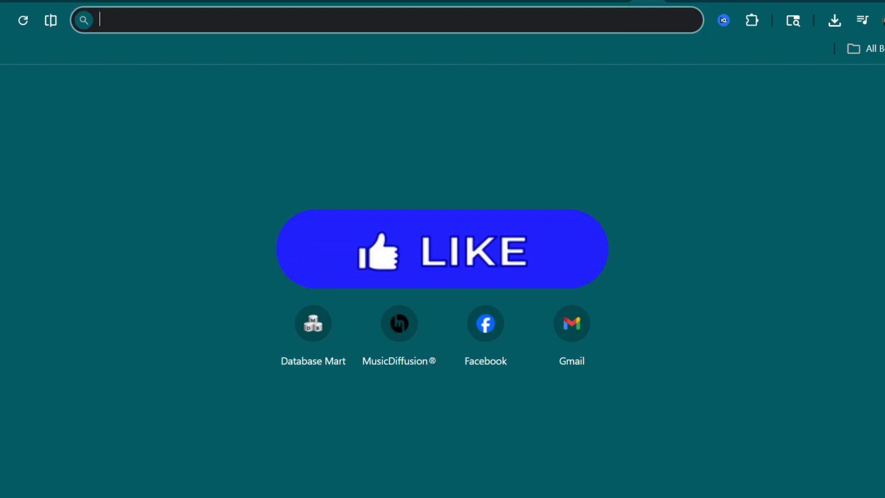
- Switch to the Suno library and open the song creation page
{"action": "left_click", "coordinate": [0, 0]}
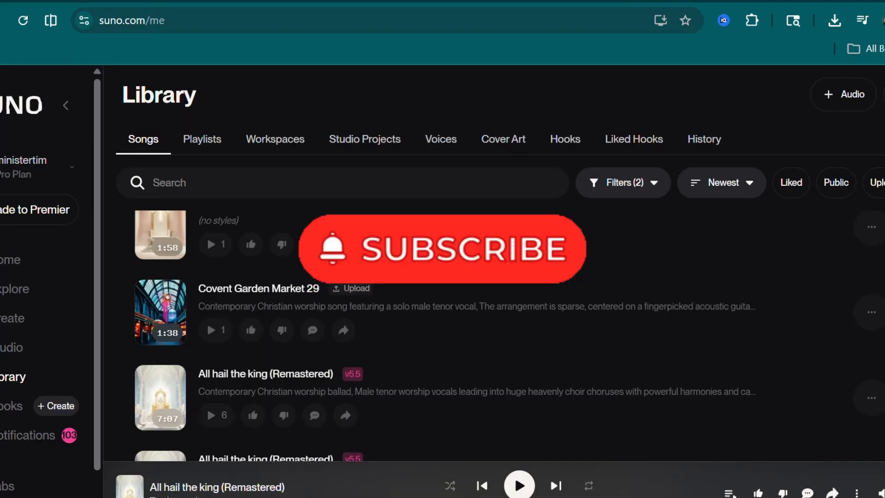
{"action": "scroll", "coordinate": [498, 253], "scroll_direction": "up", "scroll_amount": 10}
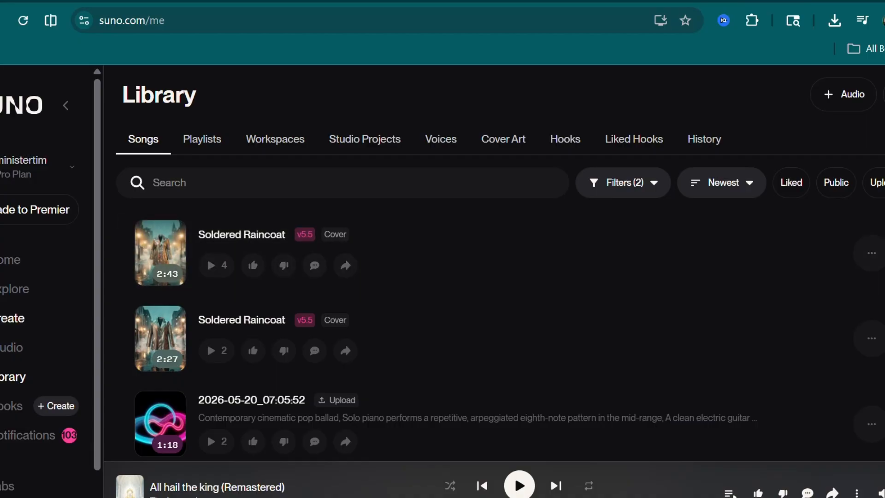
{"action": "left_click", "coordinate": [12, 318]}
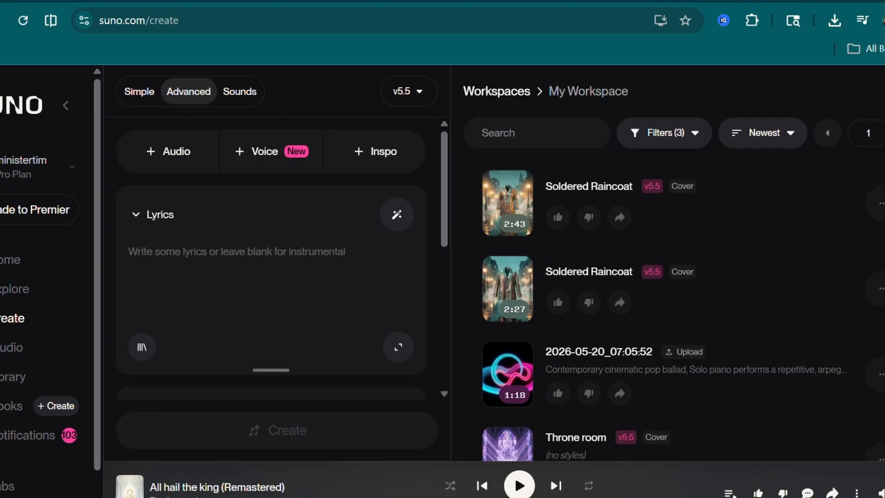
- Switch to the ChatGPT conversation and read through the lyrics of the worship song "He's Holy"
{"action": "key", "text": "ctrl+Tab"}
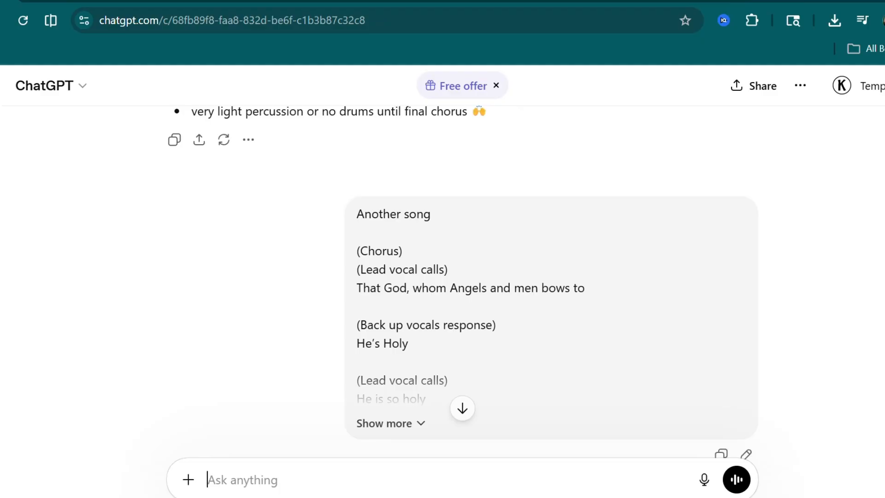
{"action": "scroll", "coordinate": [463, 277], "scroll_direction": "up", "scroll_amount": 2}
{"action": "scroll", "coordinate": [463, 281], "scroll_direction": "down", "scroll_amount": 6}
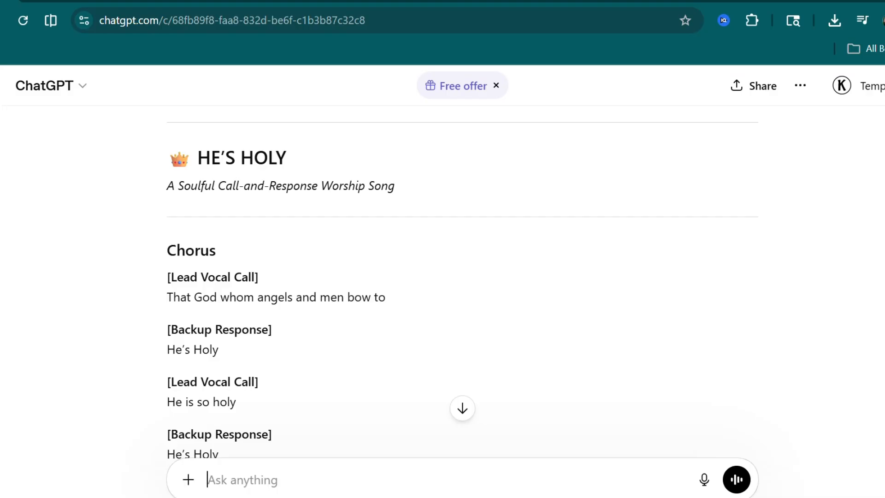
{"action": "scroll", "coordinate": [462, 285], "scroll_direction": "down", "scroll_amount": 5}
{"action": "scroll", "coordinate": [462, 284], "scroll_direction": "down", "scroll_amount": 4}
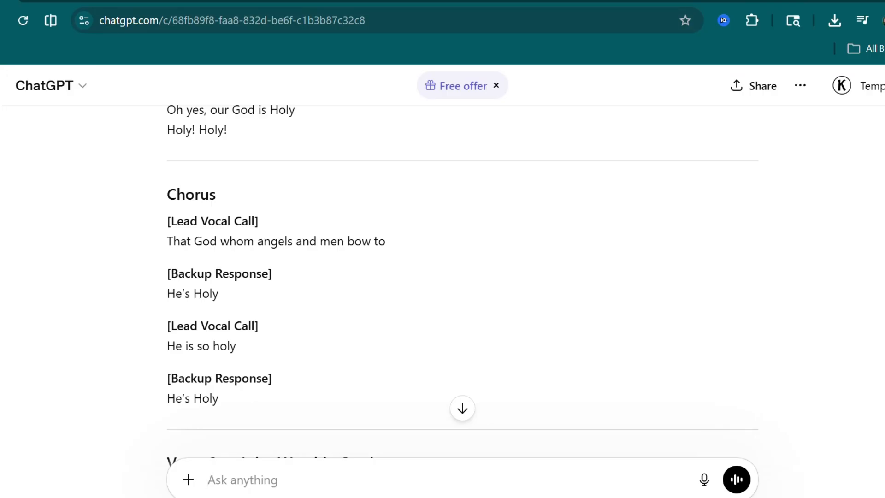
- Copy the Chorus section before Verse 2 of "He's Holy" in ChatGPT, including its heading and all call-and-response lines
{"action": "left_click", "coordinate": [11, 1]}
{"action": "scroll", "coordinate": [271, 258], "scroll_direction": "up", "scroll_amount": 5}
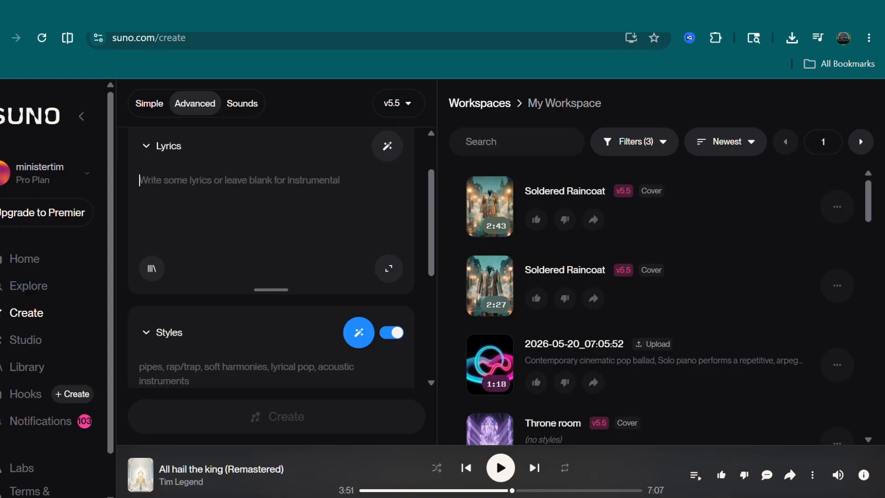
{"action": "left_click", "coordinate": [28, 13]}
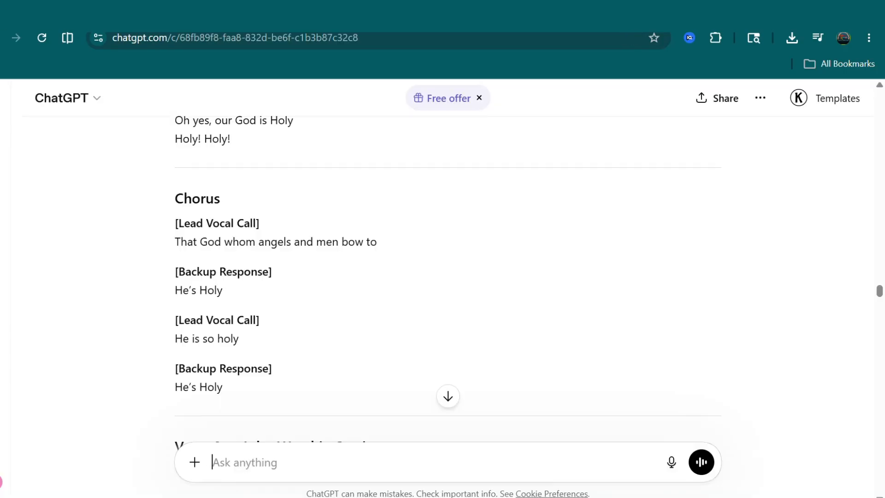
{"action": "left_click_drag", "start_coordinate": [175, 223], "coordinate": [219, 272]}
{"action": "left_click_drag", "start_coordinate": [175, 199], "coordinate": [223, 387]}
{"action": "right_click", "coordinate": [237, 302]}
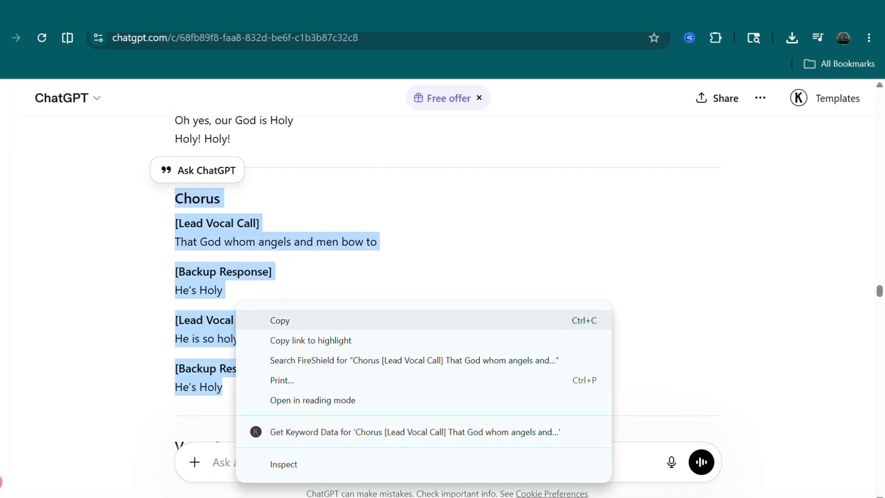
{"action": "left_click", "coordinate": [280, 320]}
- Switch to Suno and paste the copied chorus into the Lyrics field
{"action": "left_click", "coordinate": [28, 13]}
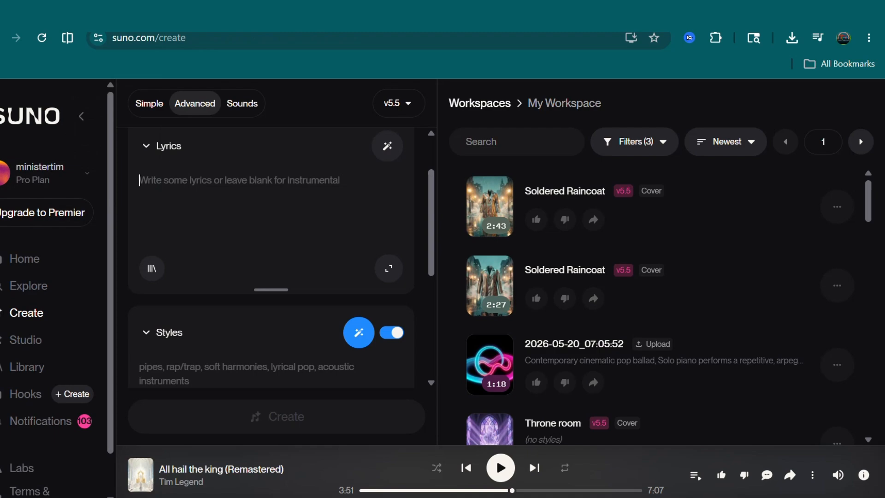
{"action": "right_click", "coordinate": [214, 167]}
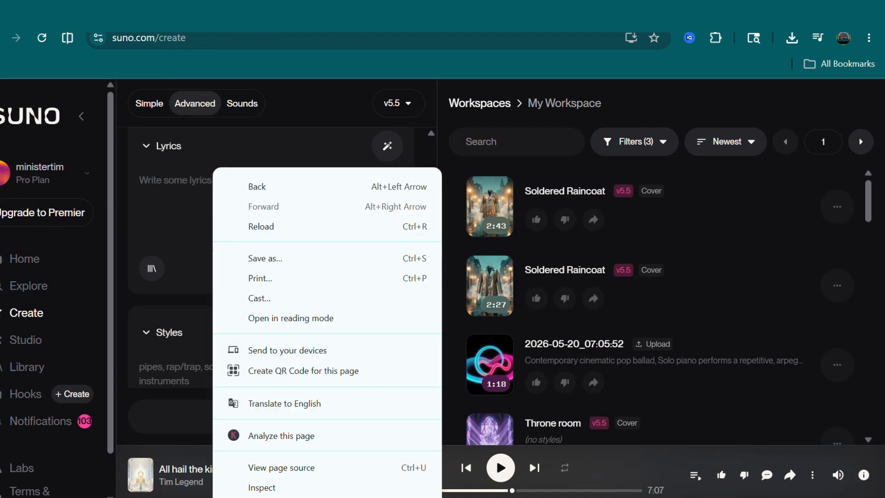
{"action": "right_click", "coordinate": [153, 155]}
{"action": "left_click", "coordinate": [146, 182]}
{"action": "right_click", "coordinate": [143, 181]}
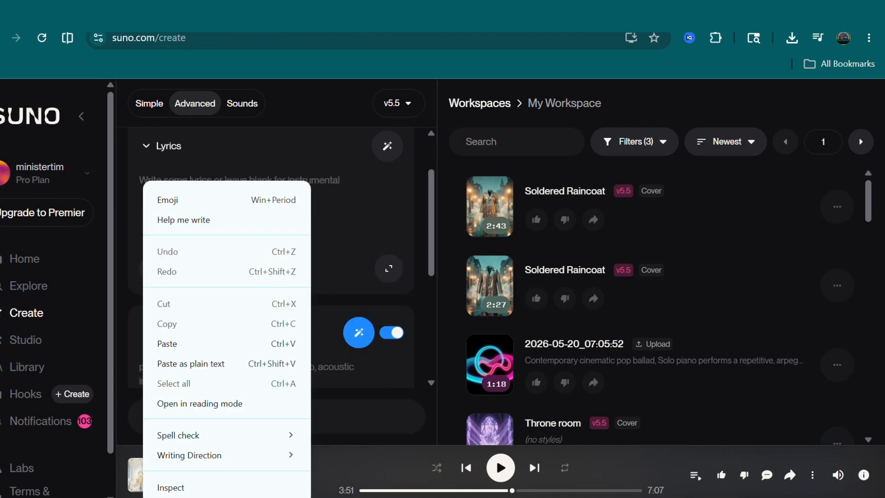
{"action": "left_click", "coordinate": [176, 344]}
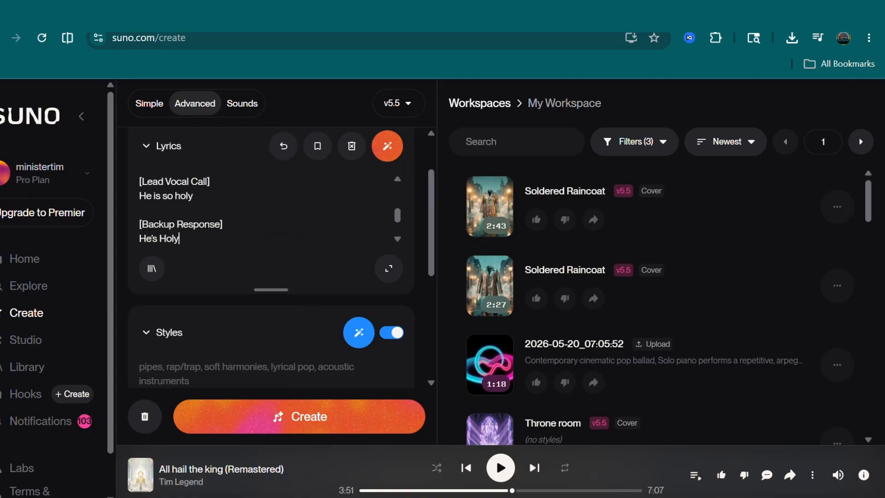
- Switch to ChatGPT and copy the whole paragraph under "SUNO PROMPT FOR THIS SONG" below the final chorus
{"action": "scroll", "coordinate": [268, 319], "scroll_direction": "down", "scroll_amount": 1}
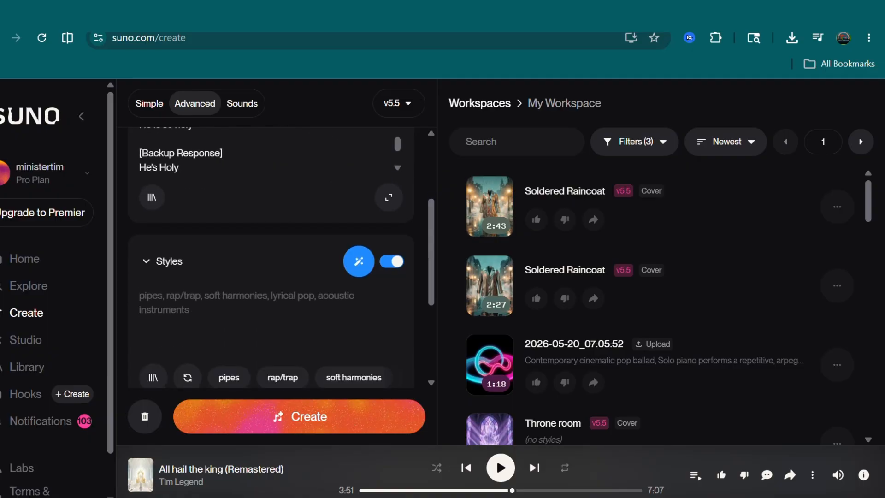
{"action": "key", "text": "alt+Tab"}
{"action": "scroll", "coordinate": [443, 276], "scroll_direction": "down", "scroll_amount": 4}
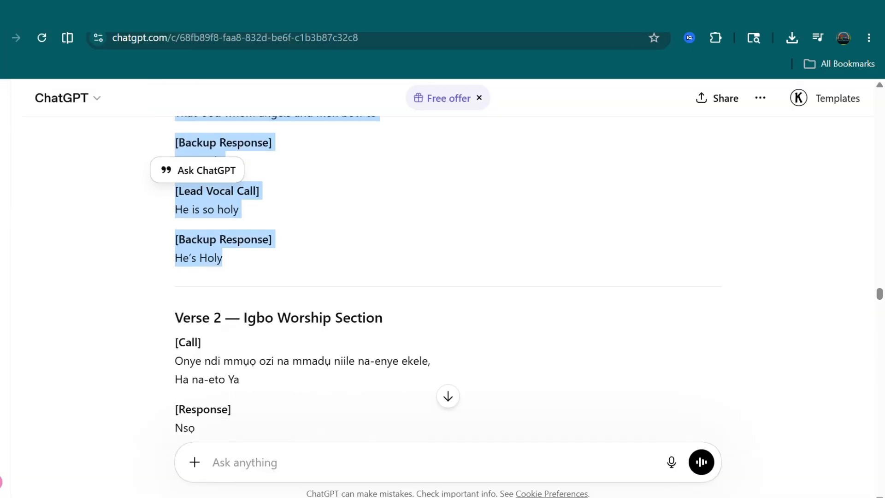
{"action": "scroll", "coordinate": [442, 277], "scroll_direction": "down", "scroll_amount": 15}
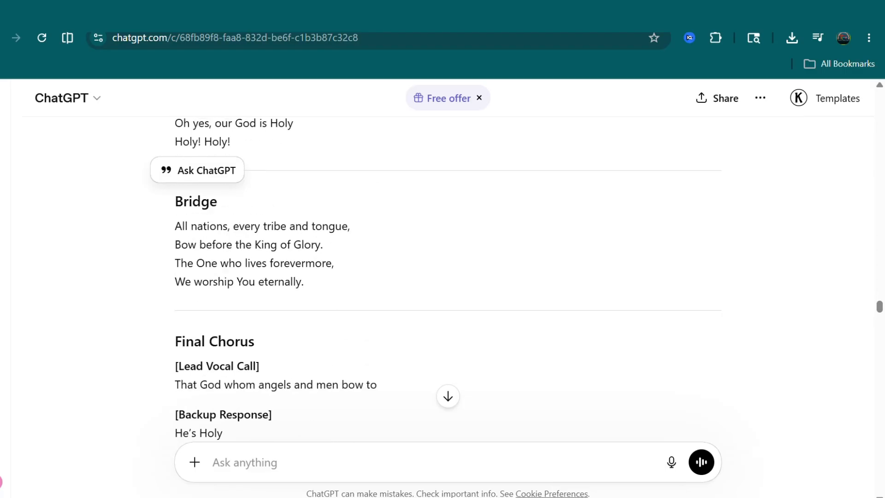
{"action": "scroll", "coordinate": [442, 276], "scroll_direction": "down", "scroll_amount": 4}
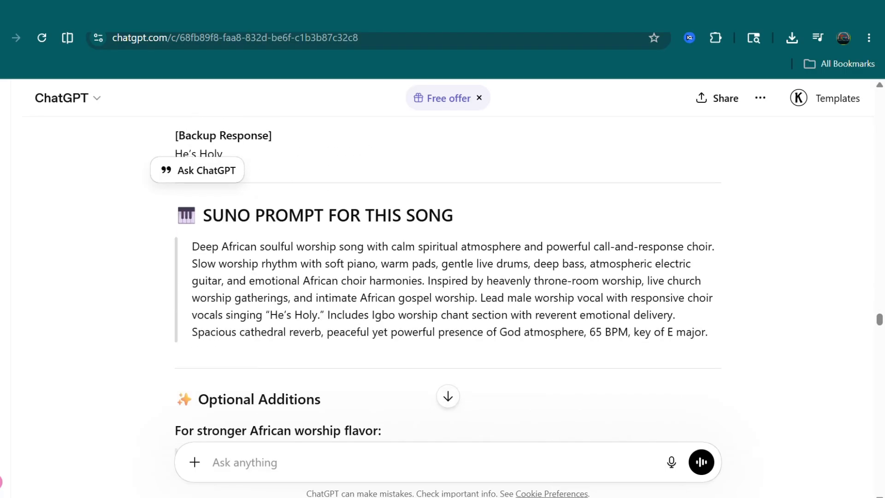
{"action": "left_click_drag", "start_coordinate": [192, 246], "coordinate": [708, 332]}
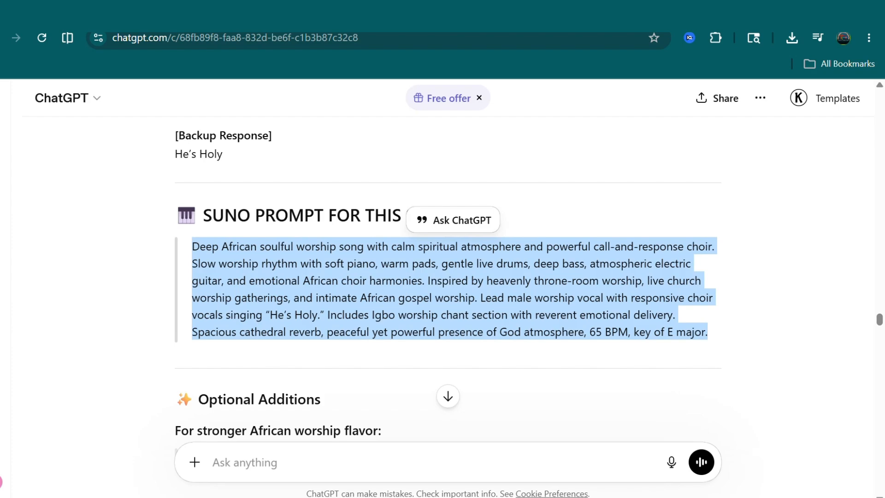
{"action": "scroll", "coordinate": [447, 277], "scroll_direction": "up", "scroll_amount": 6}
{"action": "scroll", "coordinate": [448, 281], "scroll_direction": "up", "scroll_amount": 3}
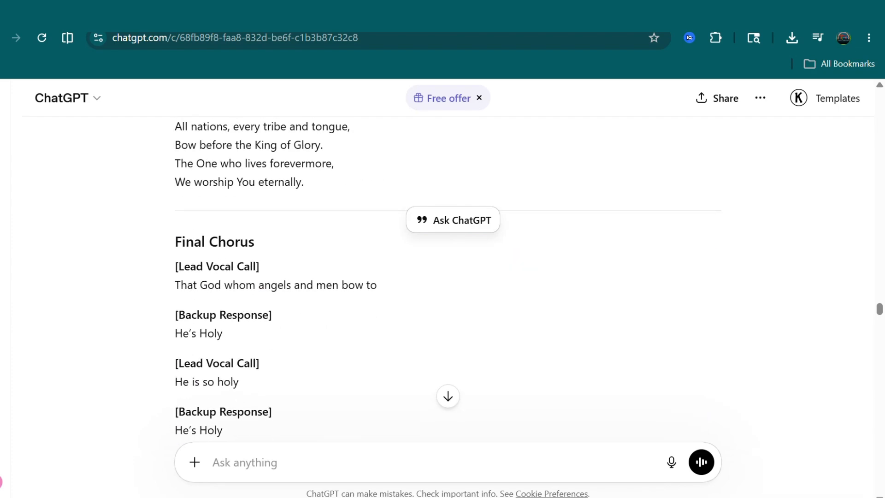
{"action": "scroll", "coordinate": [448, 281], "scroll_direction": "down", "scroll_amount": 7}
{"action": "scroll", "coordinate": [448, 282], "scroll_direction": "down", "scroll_amount": 4}
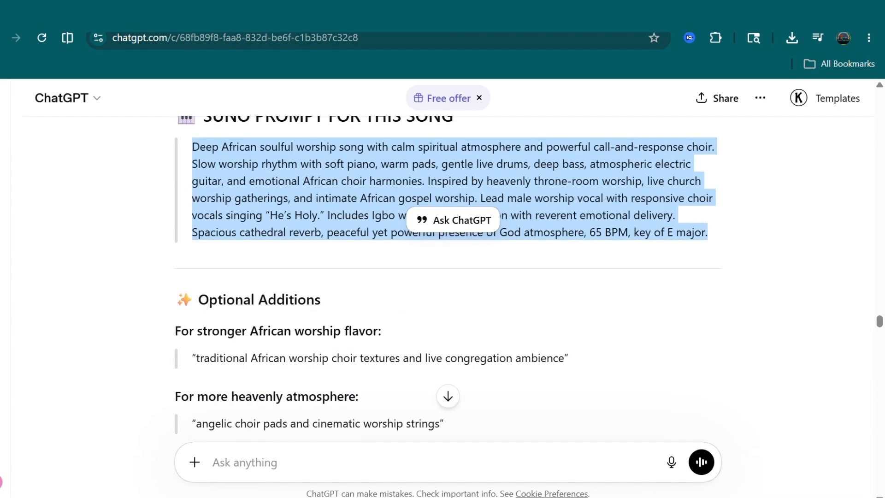
{"action": "scroll", "coordinate": [448, 281], "scroll_direction": "up", "scroll_amount": 3}
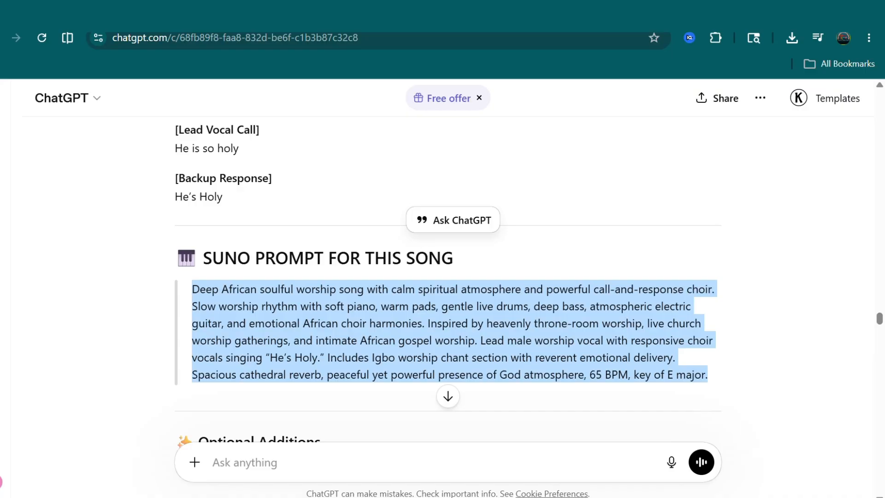
{"action": "right_click", "coordinate": [272, 309]}
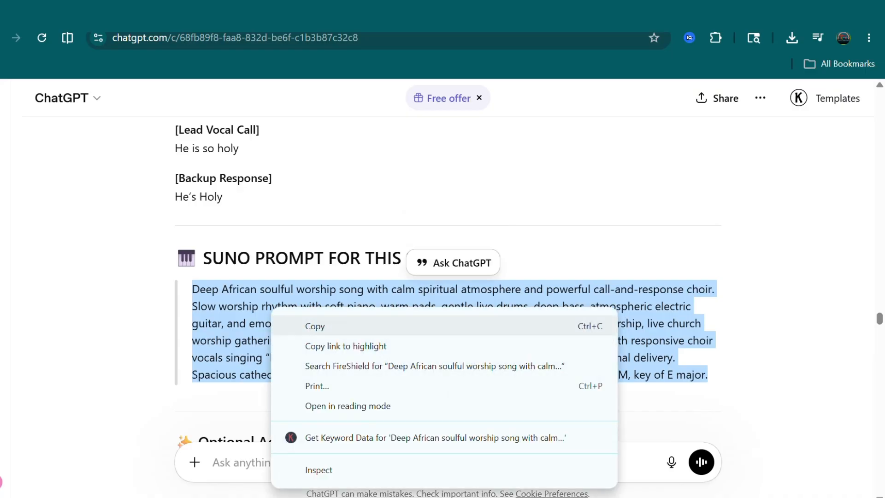
{"action": "left_click", "coordinate": [305, 324]}
- Switch to Suno, paste the copied song prompt into the Styles field and place the cursor in the optional Song Title field
{"action": "left_click", "coordinate": [37, 14]}
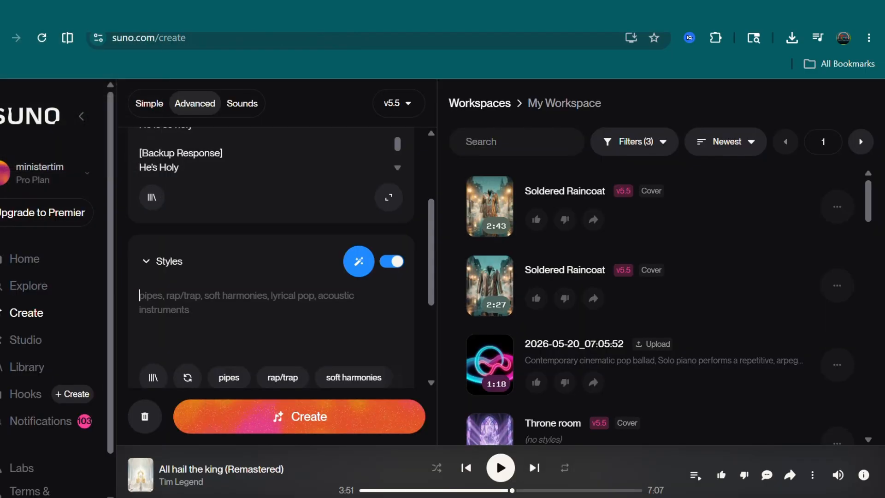
{"action": "right_click", "coordinate": [171, 299]}
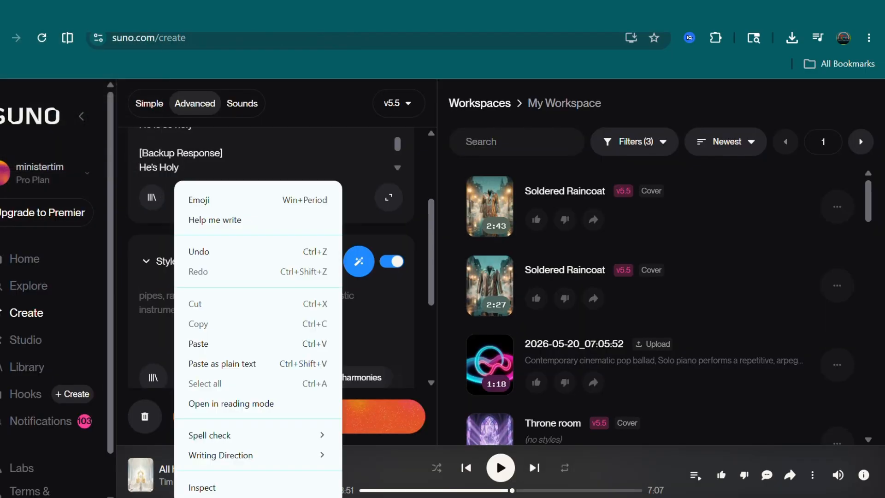
{"action": "left_click", "coordinate": [191, 344]}
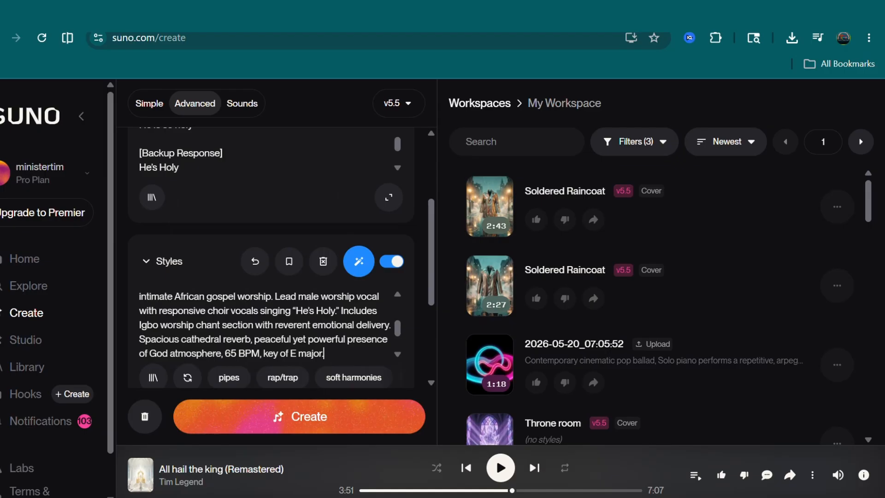
{"action": "scroll", "coordinate": [278, 139], "scroll_direction": "down", "scroll_amount": 5}
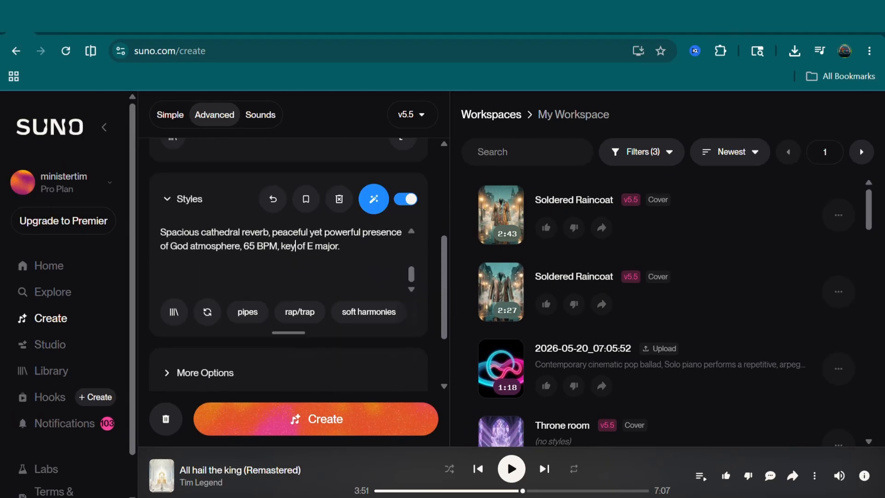
{"action": "left_click", "coordinate": [221, 332]}
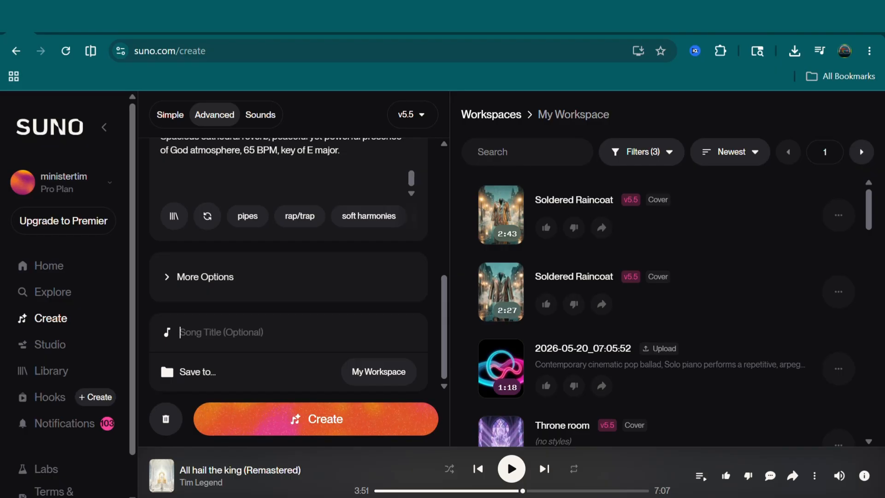
- Look through the songs in My Workspace and show the available actions, including Download, for the 2:43 "Soldered Raincoat" track
{"action": "scroll", "coordinate": [501, 215], "scroll_direction": "down", "scroll_amount": 10}
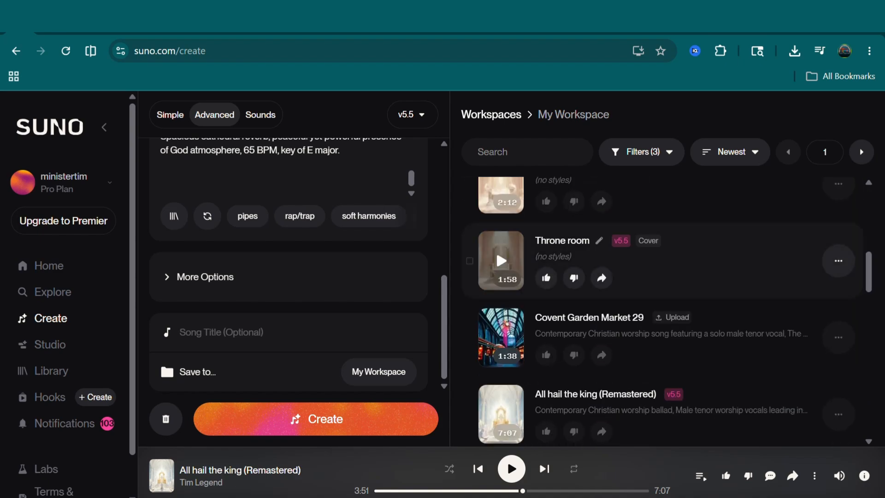
{"action": "scroll", "coordinate": [602, 272], "scroll_direction": "down", "scroll_amount": 3}
{"action": "scroll", "coordinate": [601, 272], "scroll_direction": "up", "scroll_amount": 4}
{"action": "scroll", "coordinate": [502, 235], "scroll_direction": "up", "scroll_amount": 5}
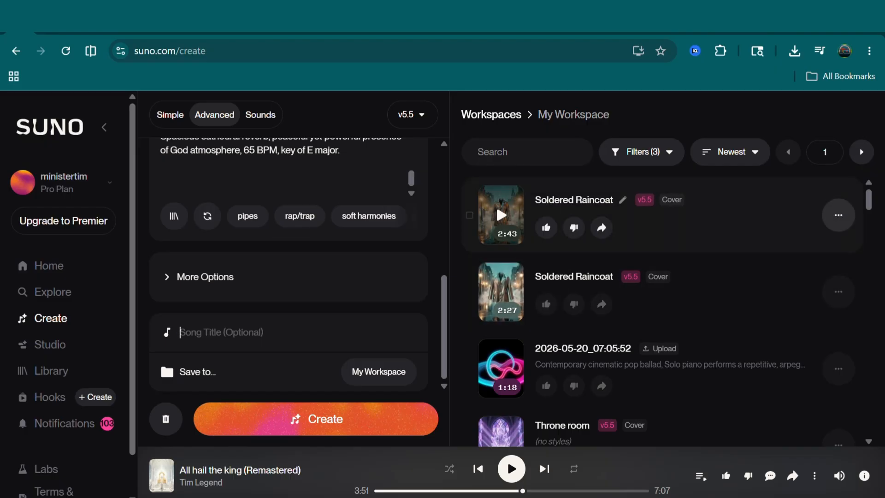
{"action": "left_click", "coordinate": [839, 215]}
{"action": "mouse_move", "coordinate": [825, 228]}
{"action": "mouse_move", "coordinate": [798, 339]}
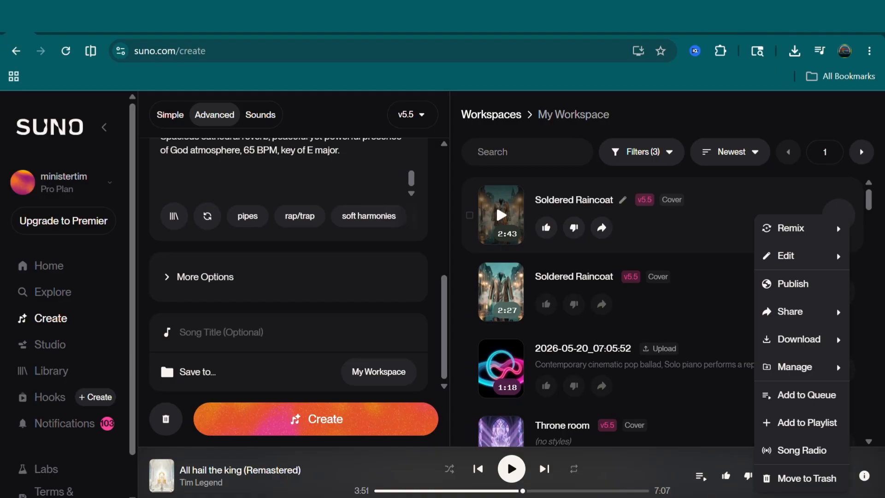
- Switch to Gemini and examine the studio microphone portrait, its prompt, and the earlier character sheet with its prompt and reference photos
{"action": "left_click", "coordinate": [159, 21]}
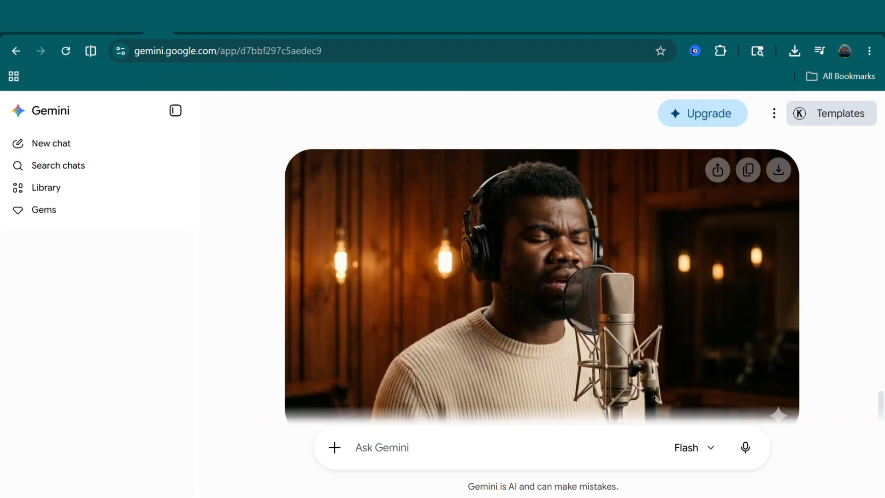
{"action": "scroll", "coordinate": [542, 277], "scroll_direction": "down", "scroll_amount": 1}
{"action": "scroll", "coordinate": [542, 258], "scroll_direction": "up", "scroll_amount": 1}
{"action": "scroll", "coordinate": [542, 258], "scroll_direction": "down", "scroll_amount": 1}
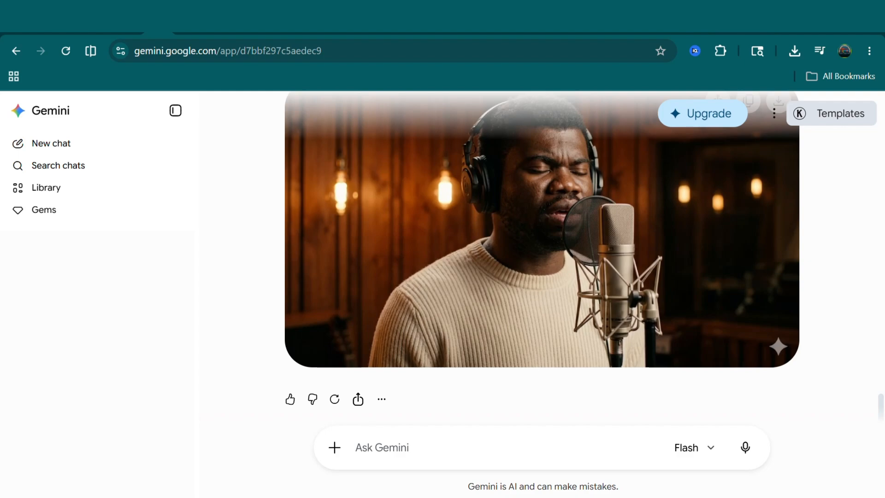
{"action": "scroll", "coordinate": [542, 258], "scroll_direction": "up", "scroll_amount": 5}
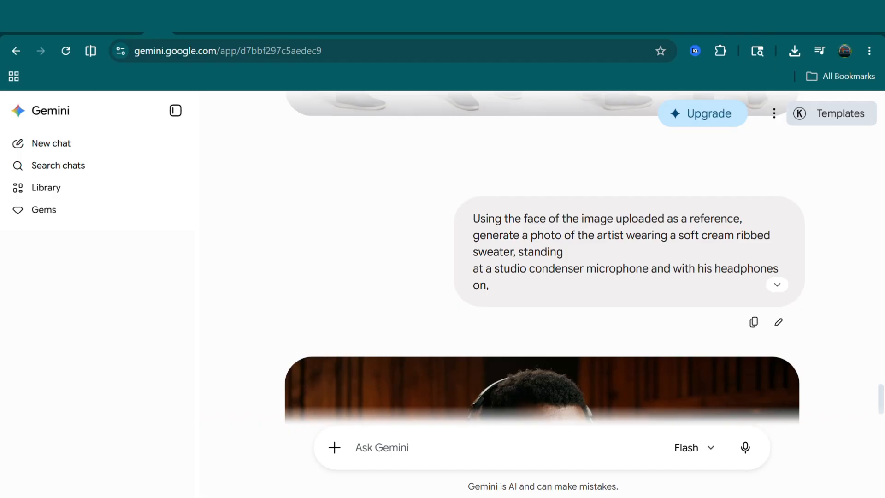
{"action": "scroll", "coordinate": [543, 258], "scroll_direction": "up", "scroll_amount": 3}
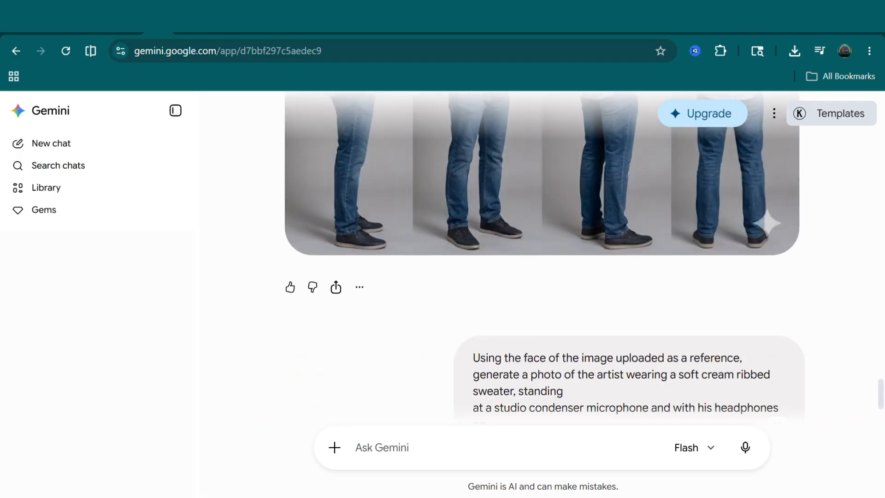
{"action": "scroll", "coordinate": [542, 258], "scroll_direction": "up", "scroll_amount": 4}
{"action": "scroll", "coordinate": [542, 258], "scroll_direction": "up", "scroll_amount": 5}
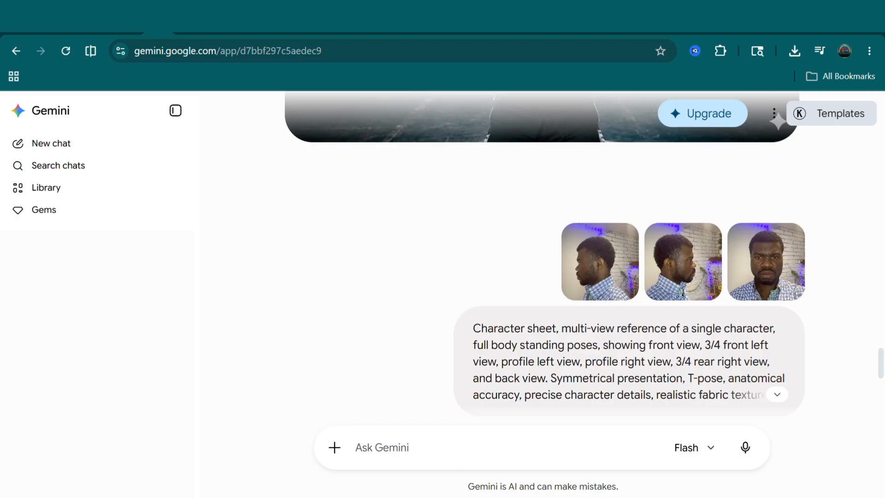
- Examine the character sheet, studio microphone, spotlight and riverside images of the artist along with the prompts above them
{"action": "scroll", "coordinate": [542, 258], "scroll_direction": "down", "scroll_amount": 2}
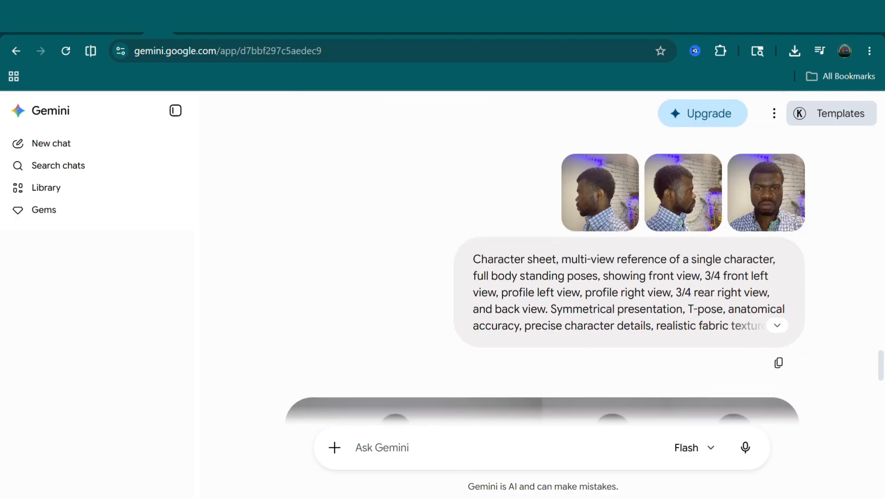
{"action": "scroll", "coordinate": [542, 258], "scroll_direction": "down", "scroll_amount": 12}
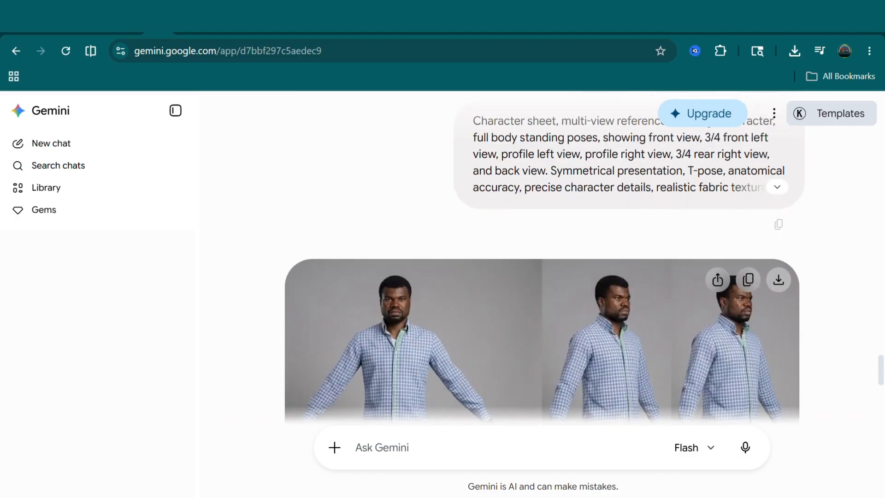
{"action": "scroll", "coordinate": [542, 258], "scroll_direction": "down", "scroll_amount": 10}
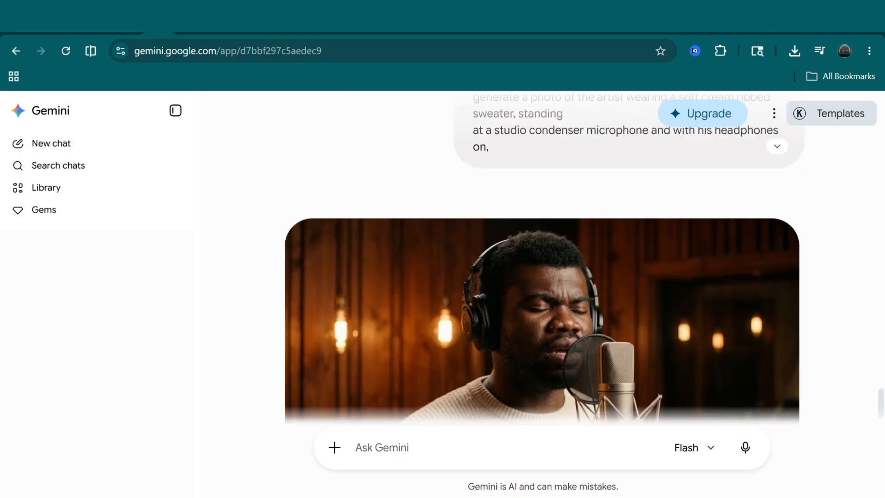
{"action": "scroll", "coordinate": [543, 258], "scroll_direction": "down", "scroll_amount": 3}
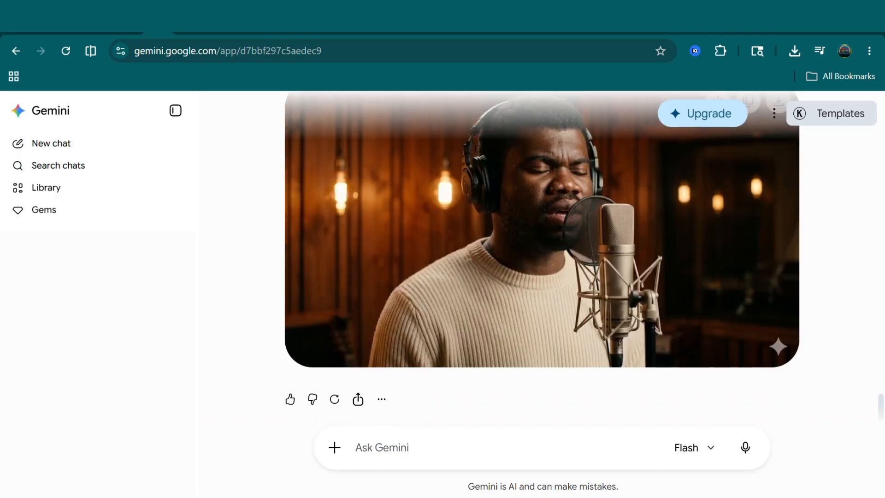
{"action": "scroll", "coordinate": [542, 258], "scroll_direction": "up", "scroll_amount": 10}
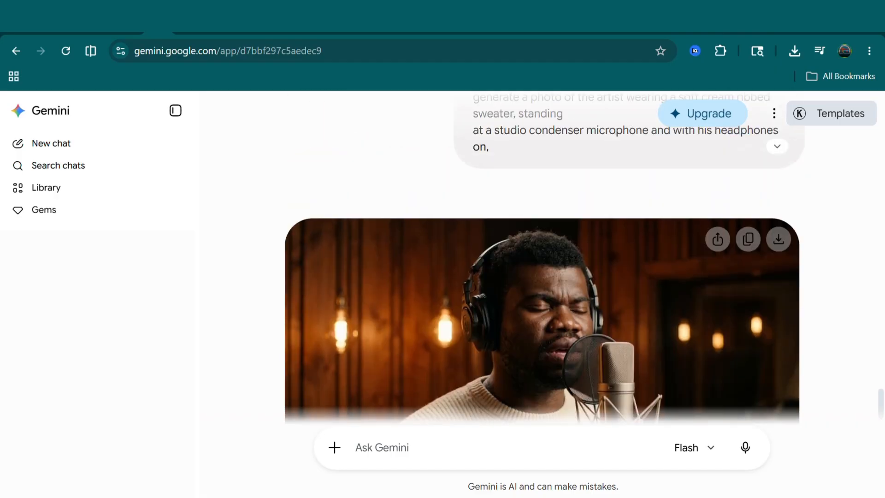
{"action": "scroll", "coordinate": [542, 258], "scroll_direction": "up", "scroll_amount": 10}
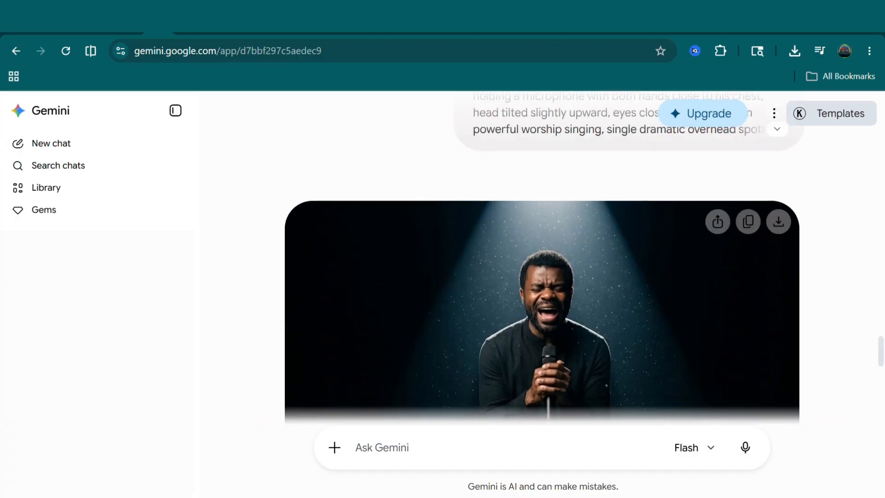
{"action": "scroll", "coordinate": [542, 258], "scroll_direction": "up", "scroll_amount": 5}
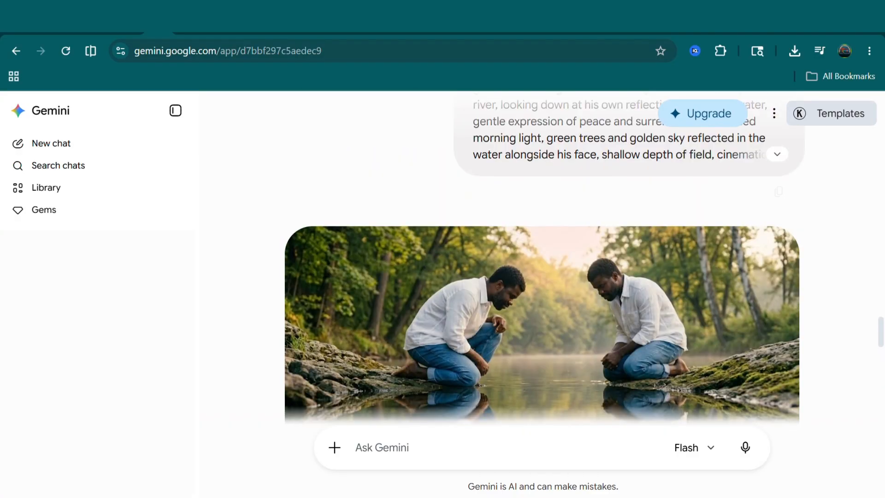
{"action": "scroll", "coordinate": [542, 258], "scroll_direction": "down", "scroll_amount": 10}
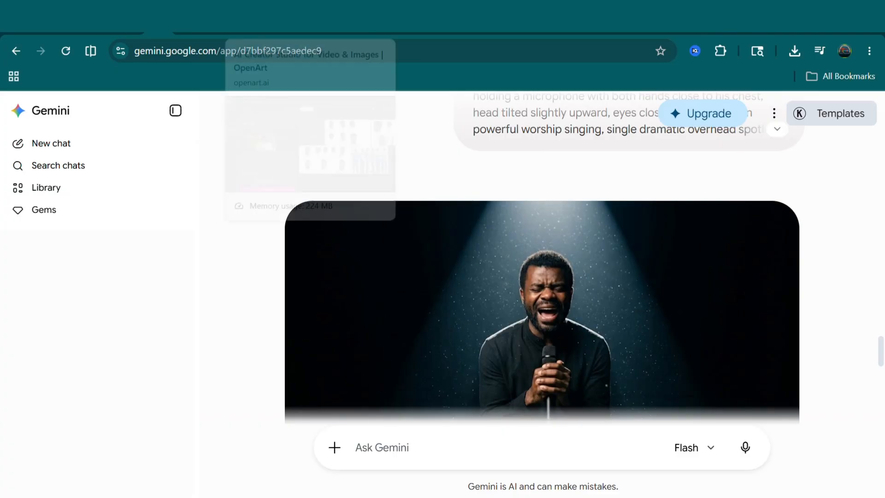
- Switch to OpenArt and view the labelled white-shirt character sheet and the full-body checked-shirt sheet enlarged, closing each one again
{"action": "left_click", "coordinate": [241, 18]}
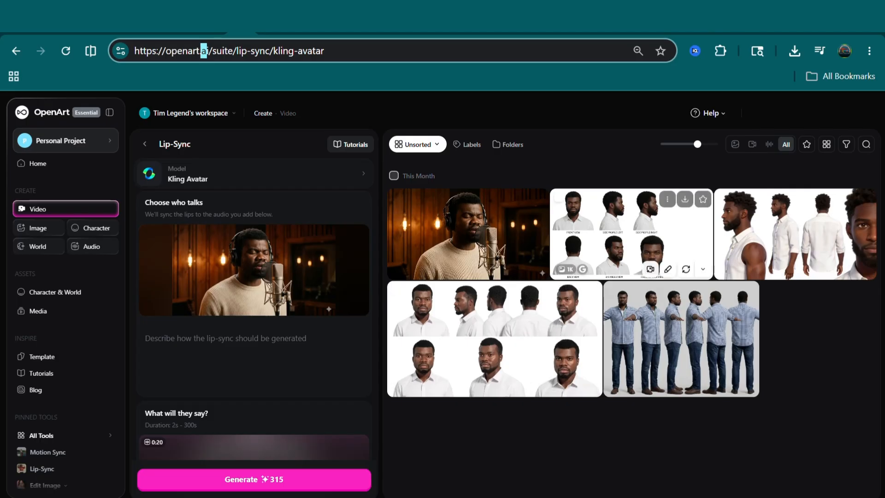
{"action": "left_click", "coordinate": [632, 234]}
{"action": "left_click", "coordinate": [632, 234]}
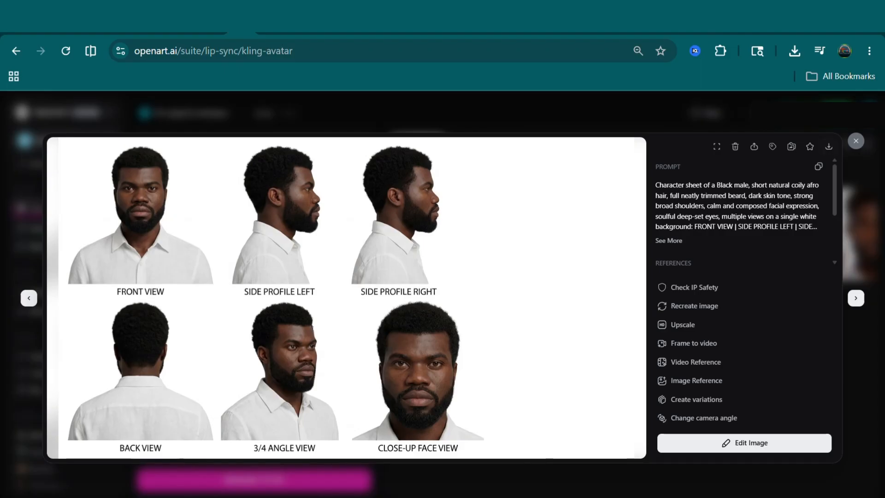
{"action": "key", "text": "Escape"}
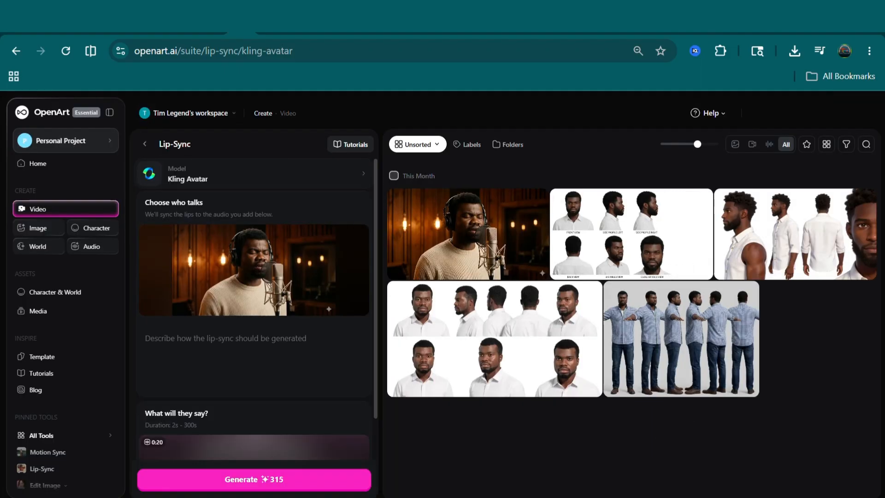
{"action": "mouse_move", "coordinate": [632, 234]}
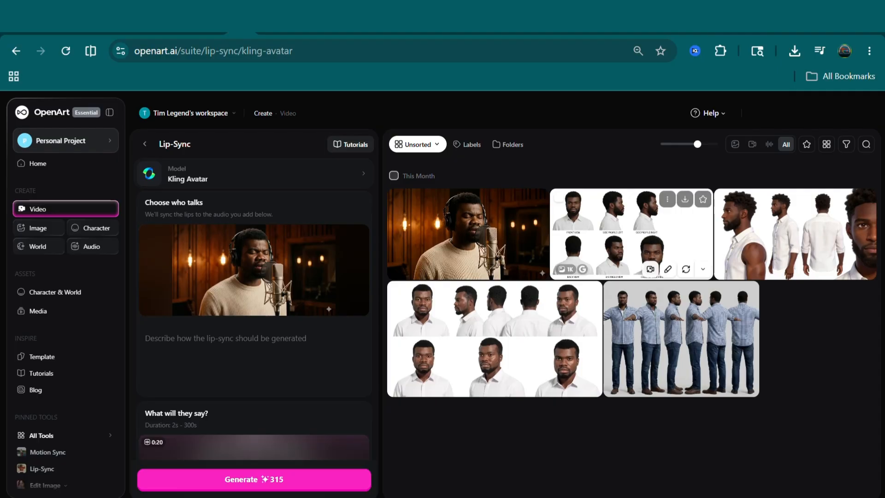
{"action": "left_click", "coordinate": [682, 339]}
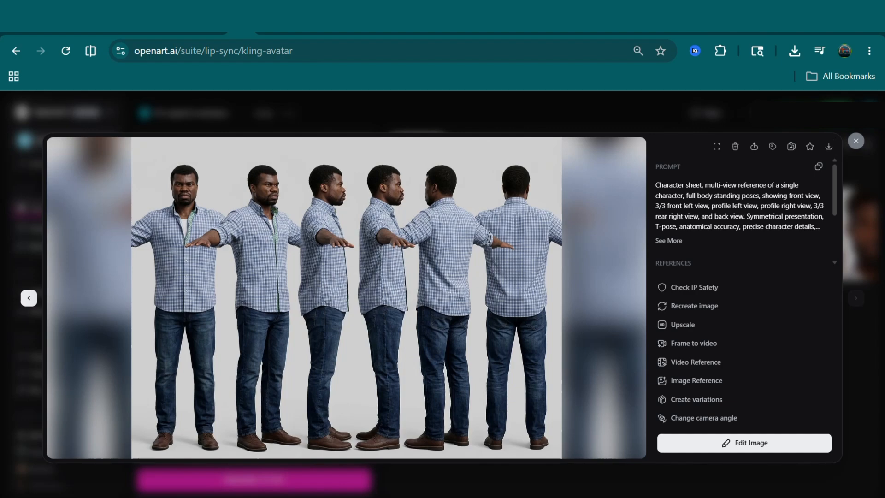
{"action": "left_click", "coordinate": [856, 141]}
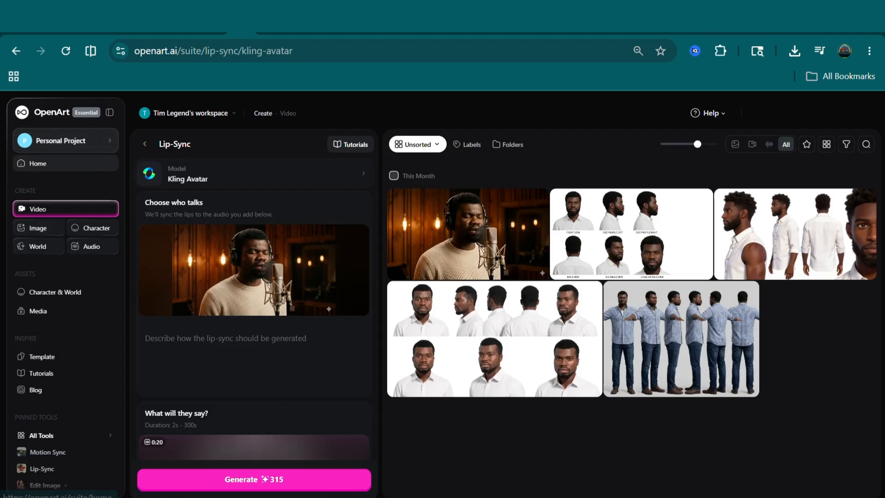
- Go to the OpenArt home page, open the overview of video creation tools and choose Lip-Sync
{"action": "left_click", "coordinate": [38, 163]}
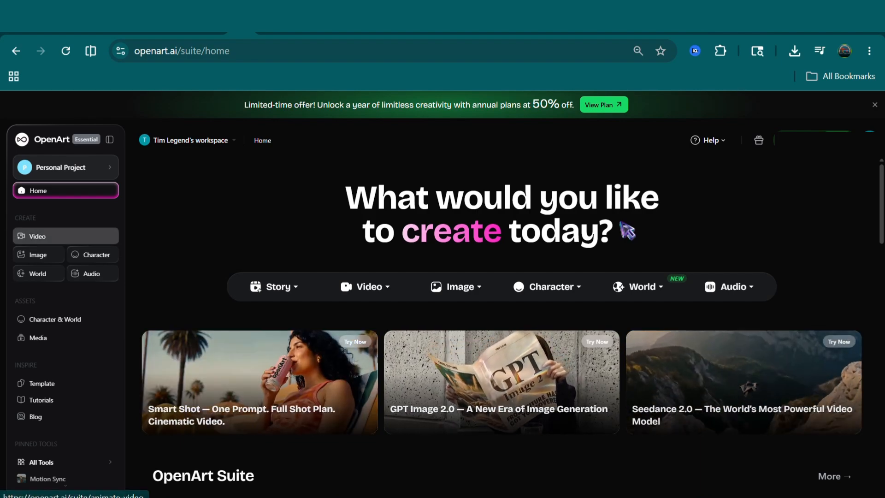
{"action": "left_click", "coordinate": [66, 236]}
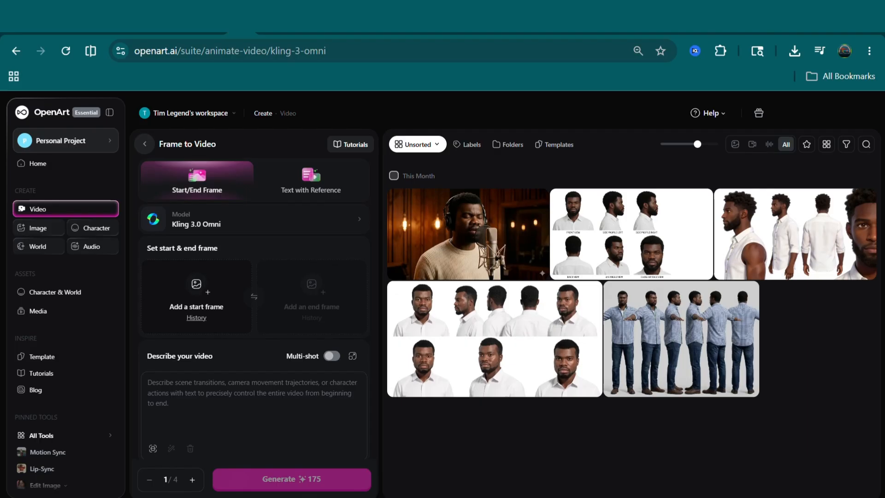
{"action": "left_click", "coordinate": [145, 144]}
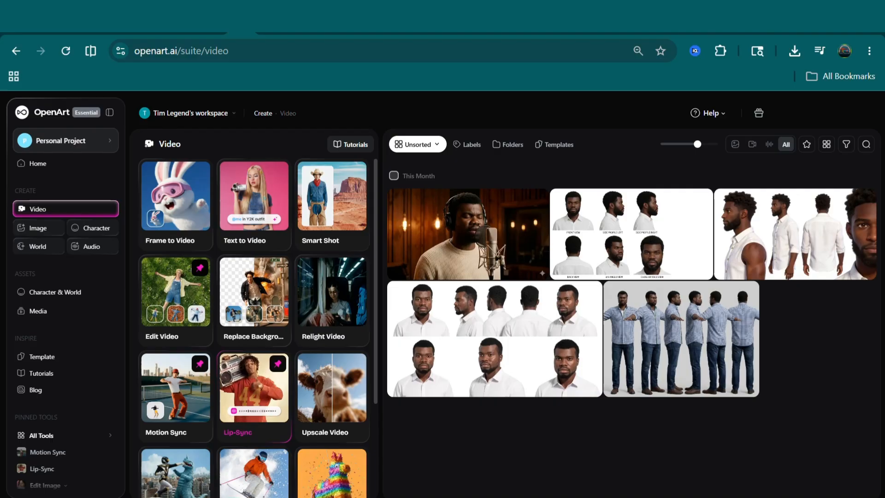
{"action": "left_click", "coordinate": [254, 392]}
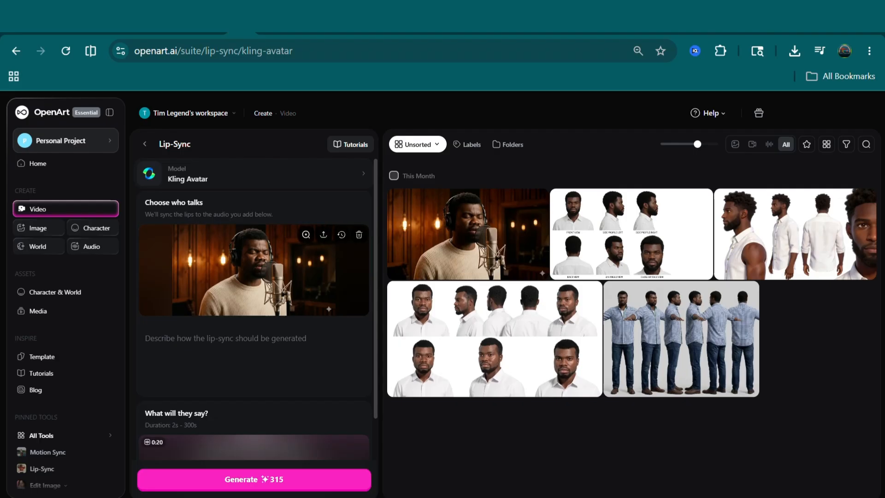
- Remove the speaker image from Lip-Sync, upload the studio microphone portrait in its place and show the audio and mode settings
{"action": "left_click", "coordinate": [359, 234]}
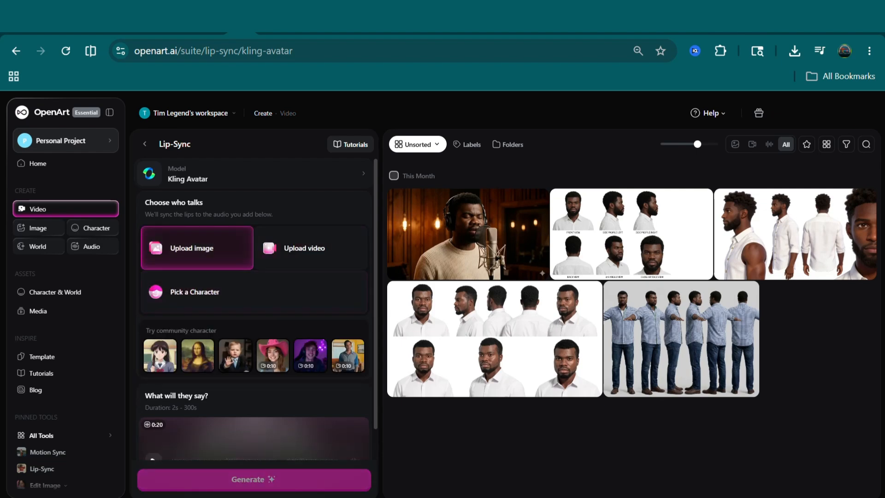
{"action": "left_click", "coordinate": [197, 248]}
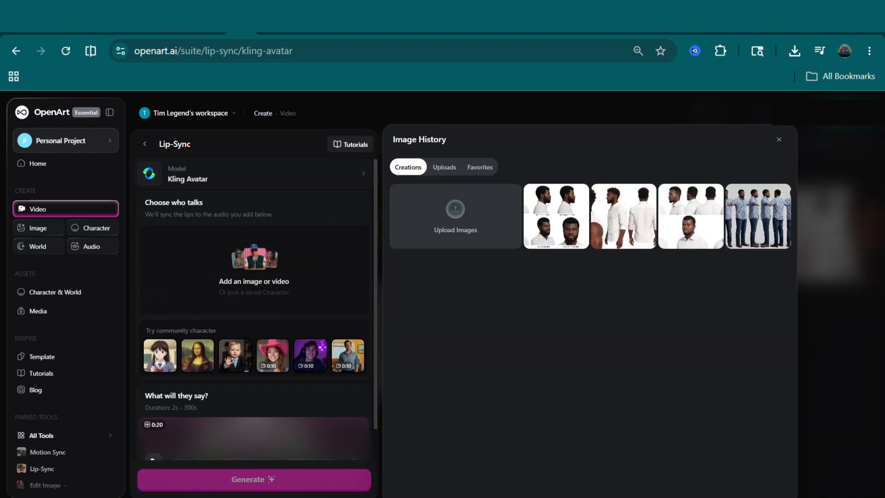
{"action": "left_click", "coordinate": [455, 212]}
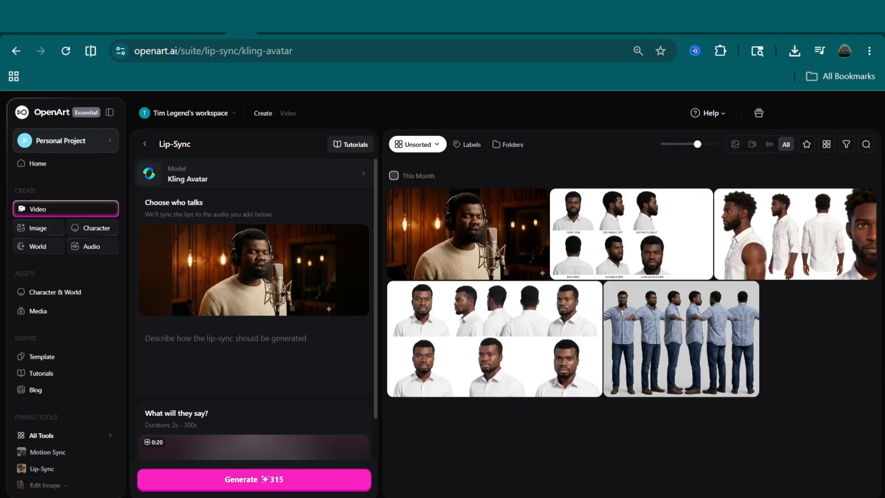
{"action": "scroll", "coordinate": [254, 309], "scroll_direction": "down", "scroll_amount": 2}
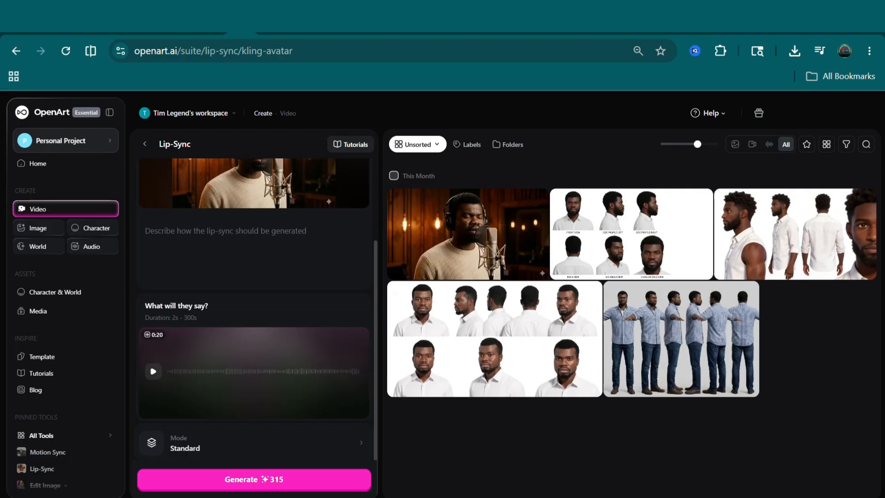
- Switch to CapCut, clear the clip selection and examine the split Shalom Shalom.mp3 track on the timeline
{"action": "mouse_move", "coordinate": [522, 269]}
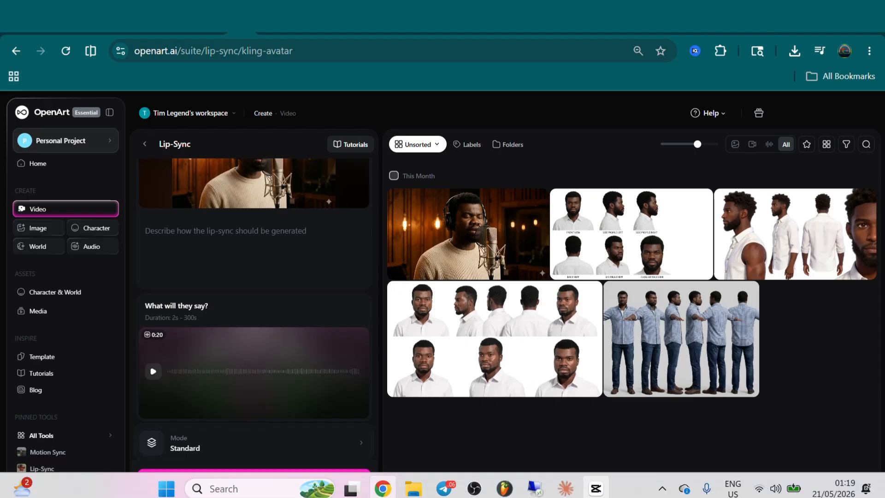
{"action": "mouse_move", "coordinate": [595, 489]}
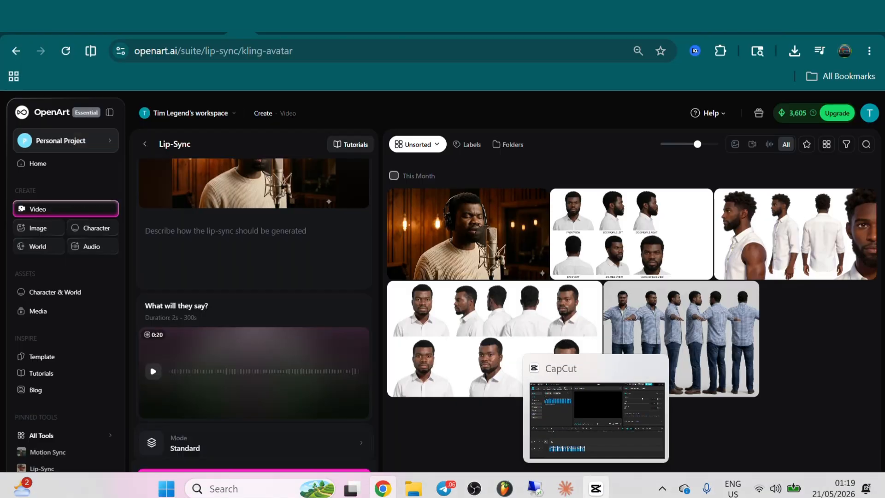
{"action": "left_click", "coordinate": [597, 420]}
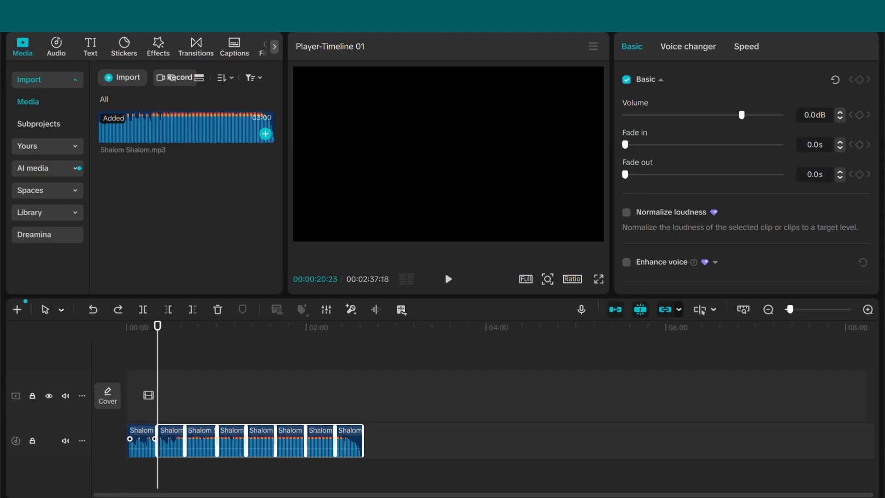
{"action": "left_click_drag", "start_coordinate": [186, 126], "coordinate": [174, 447]}
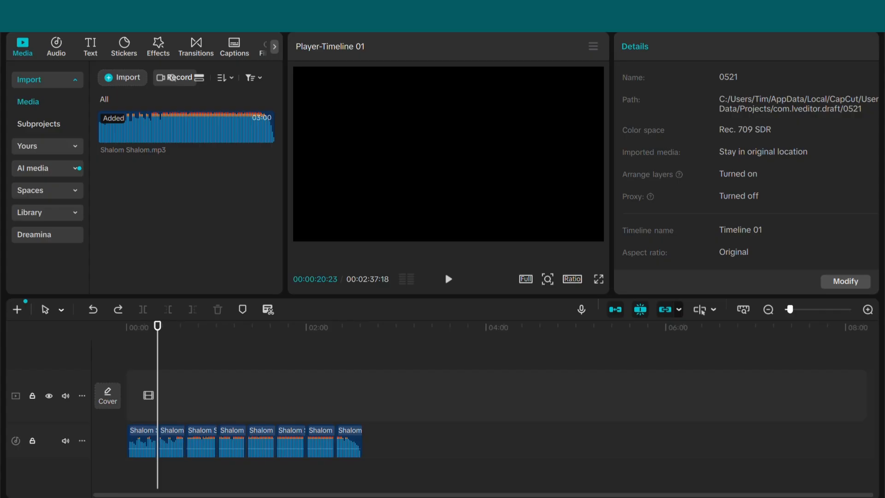
{"action": "scroll", "coordinate": [484, 405], "scroll_direction": "up", "scroll_amount": 6}
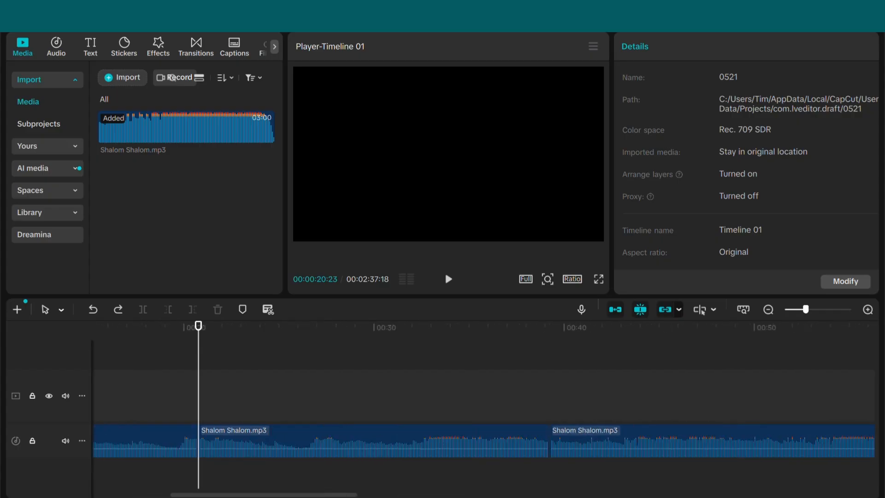
{"action": "scroll", "coordinate": [484, 405], "scroll_direction": "down", "scroll_amount": 4}
- Run the playhead over the first Shalom Shalom.mp3 segment, then delete all the clips that follow it
{"action": "key", "text": "Home"}
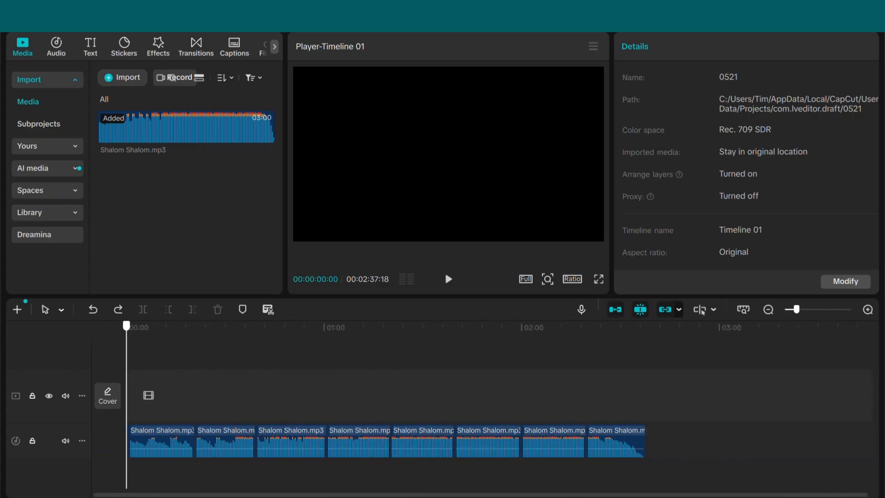
{"action": "left_click_drag", "start_coordinate": [127, 326], "coordinate": [133, 326]}
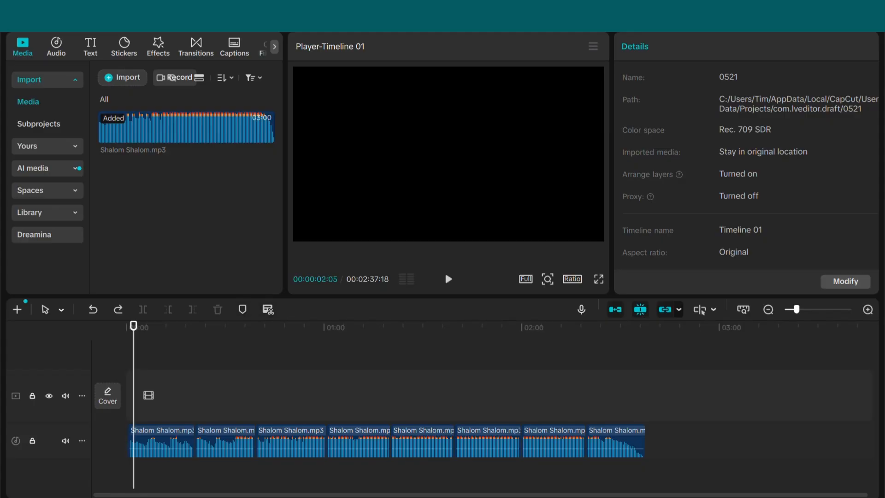
{"action": "left_click_drag", "start_coordinate": [133, 326], "coordinate": [194, 326]}
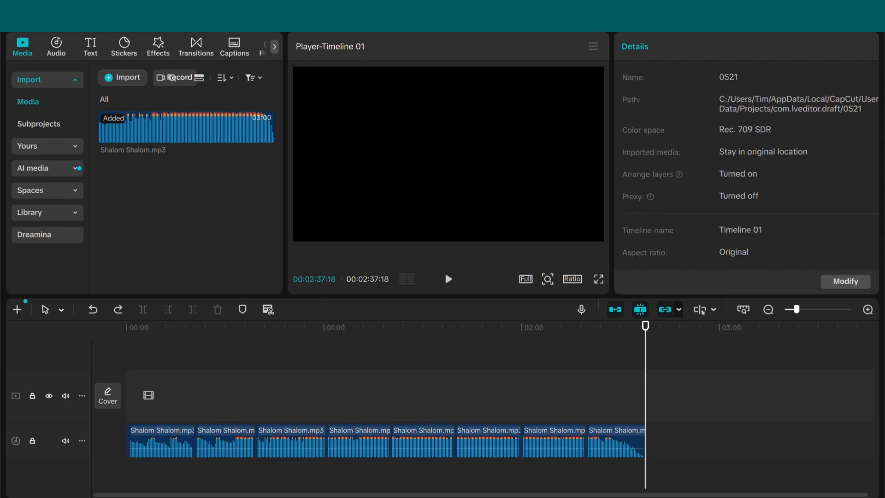
{"action": "left_click_drag", "start_coordinate": [684, 438], "coordinate": [242, 441]}
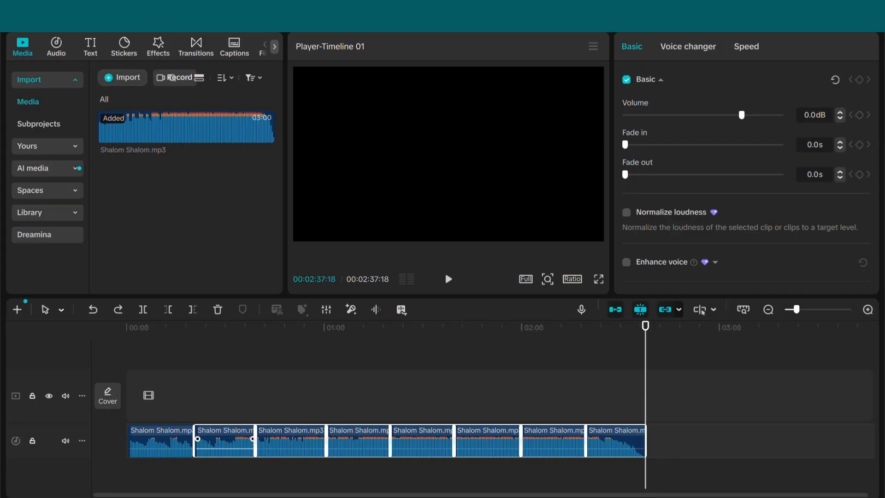
{"action": "key", "text": "Delete"}
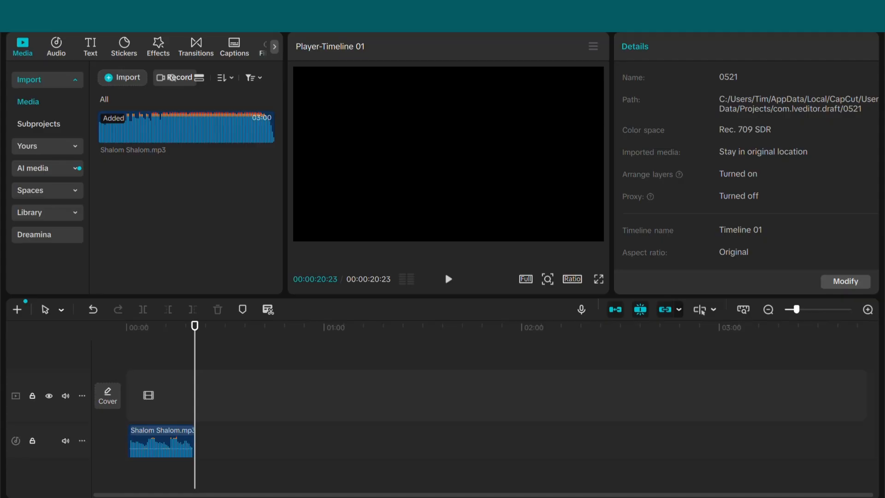
- Open the export settings for the first audio segment and configure an audio-only MP3 output with Video turned off
{"action": "key", "text": "ctrl+e"}
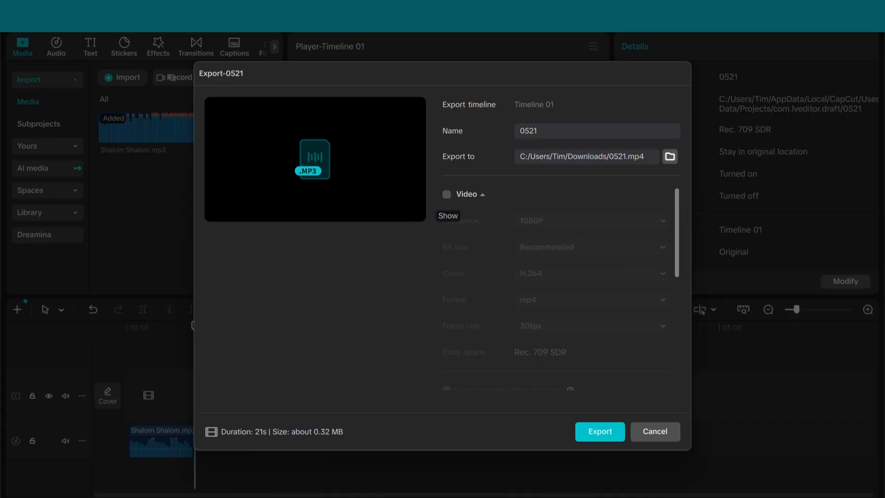
{"action": "left_click", "coordinate": [447, 194]}
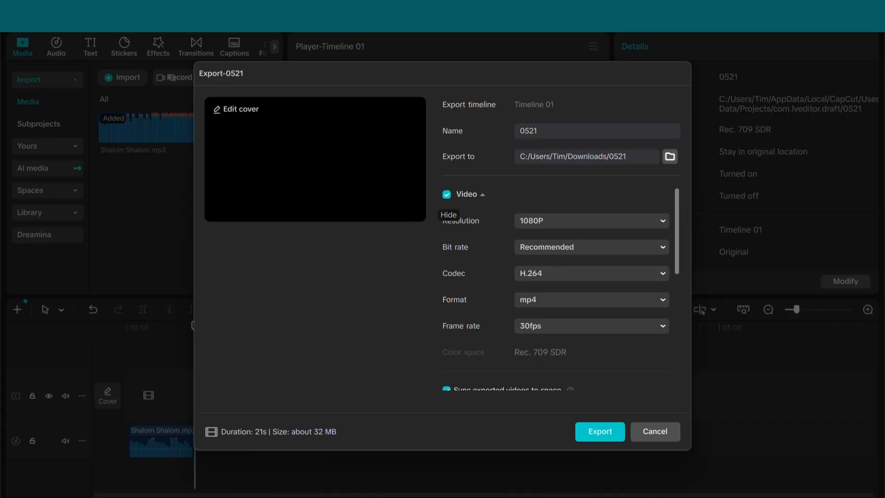
{"action": "left_click", "coordinate": [447, 194]}
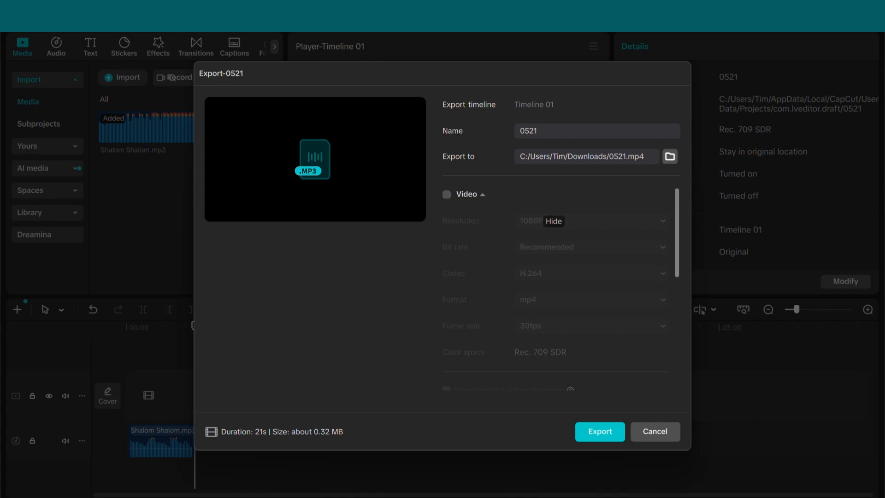
{"action": "scroll", "coordinate": [560, 276], "scroll_direction": "down", "scroll_amount": 5}
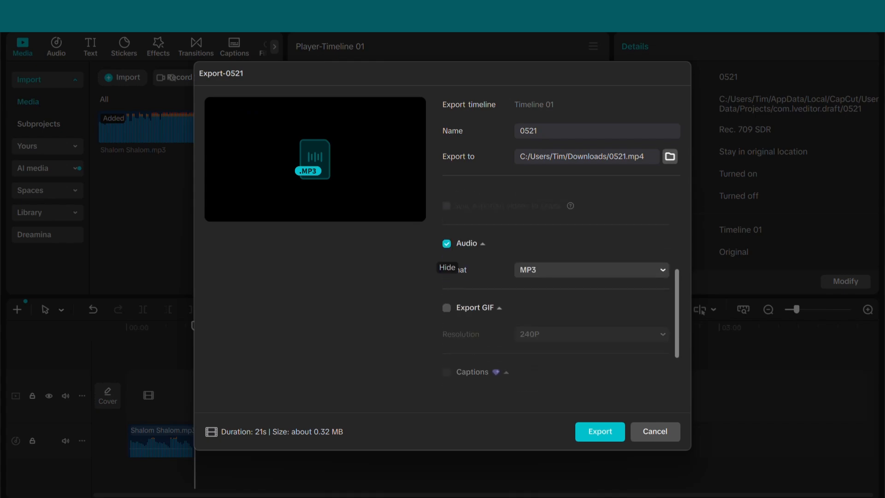
{"action": "left_click", "coordinate": [447, 244]}
{"action": "left_click", "coordinate": [447, 243]}
- Enter aud1 as the export name and cancel the export
{"action": "double_click", "coordinate": [529, 131]}
{"action": "type", "text": "ud"}
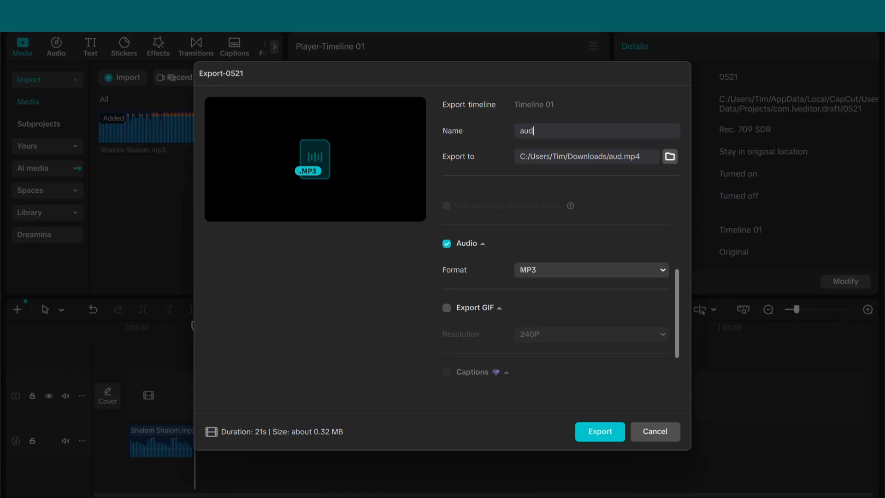
{"action": "type", "text": "12"}
{"action": "key", "text": "BackSpace"}
{"action": "left_click", "coordinate": [655, 431]}
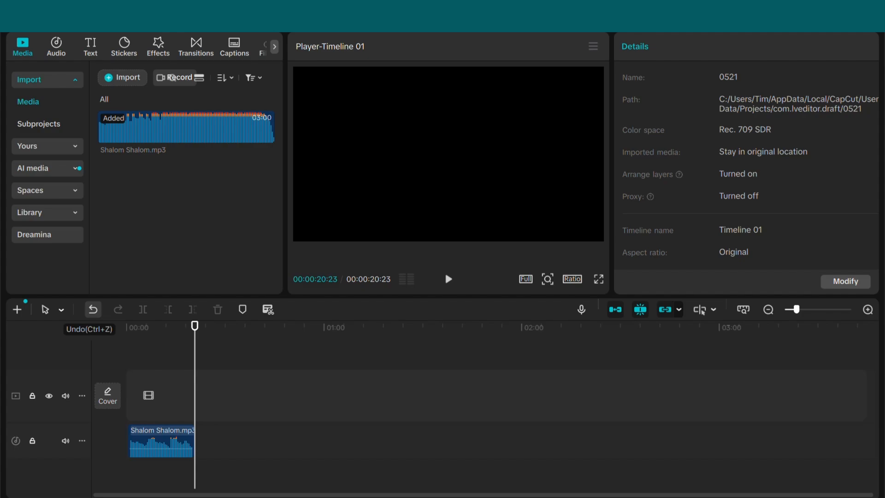
- Undo the deletion of the Shalom Shalom.mp3 clips, then select the first segment followed by the second one
{"action": "left_click", "coordinate": [93, 310]}
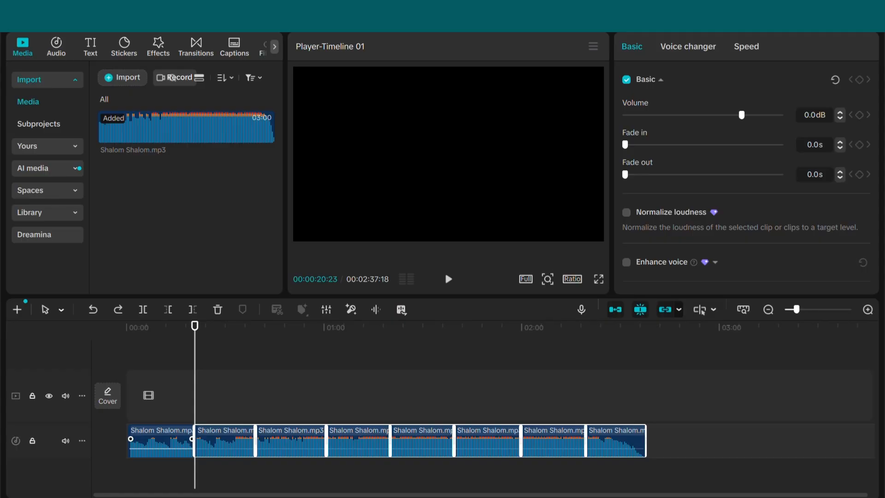
{"action": "left_click", "coordinate": [162, 441]}
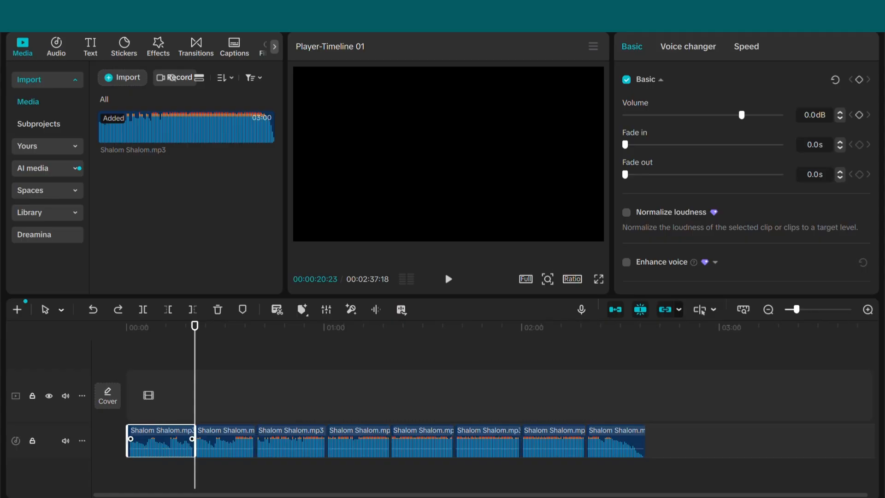
{"action": "left_click", "coordinate": [225, 440]}
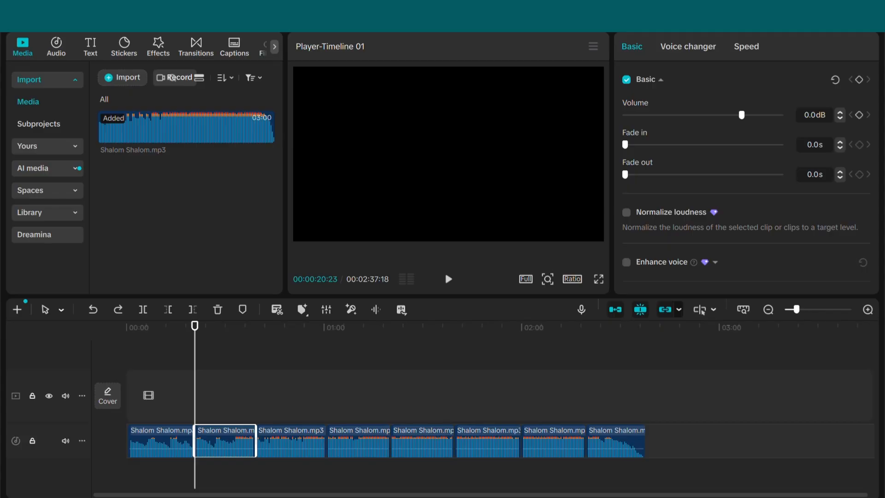
- Switch to OpenArt's Lip-Sync page, open the file picker for replacing the audio and close it without choosing a file
{"action": "left_click", "coordinate": [383, 487]}
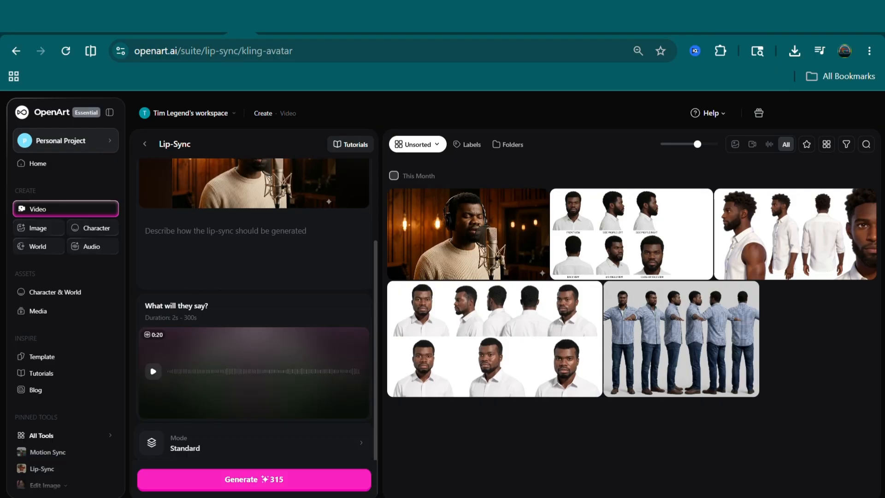
{"action": "scroll", "coordinate": [304, 235], "scroll_direction": "up", "scroll_amount": 3}
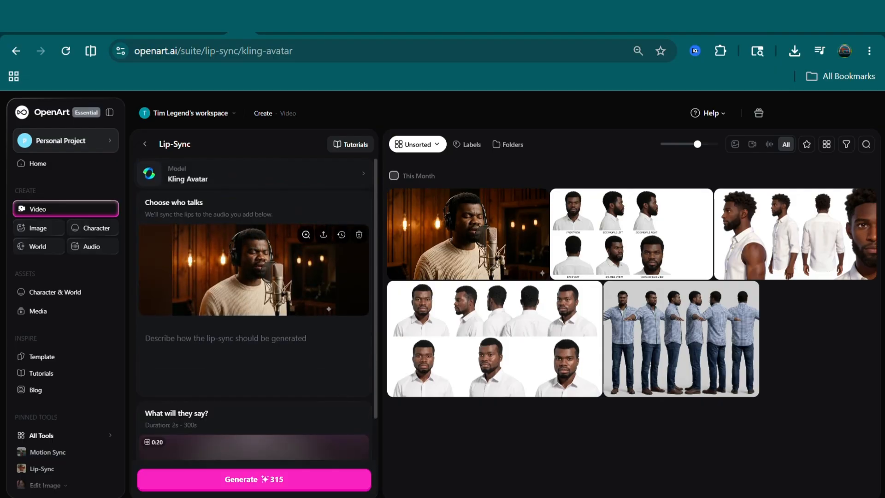
{"action": "scroll", "coordinate": [253, 299], "scroll_direction": "down", "scroll_amount": 3}
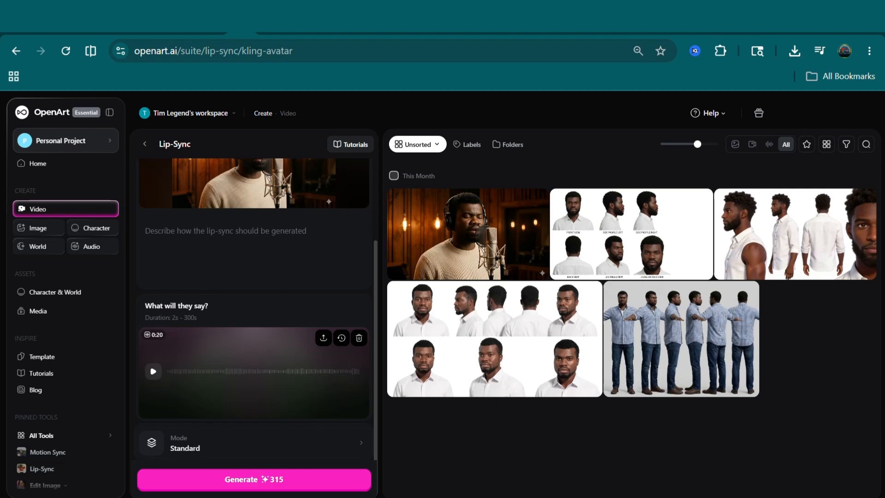
{"action": "left_click", "coordinate": [324, 338]}
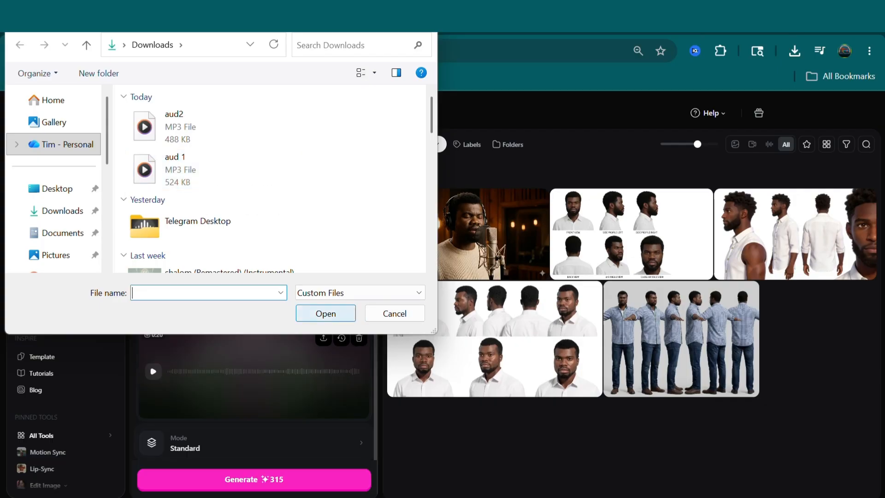
{"action": "left_click", "coordinate": [395, 314]}
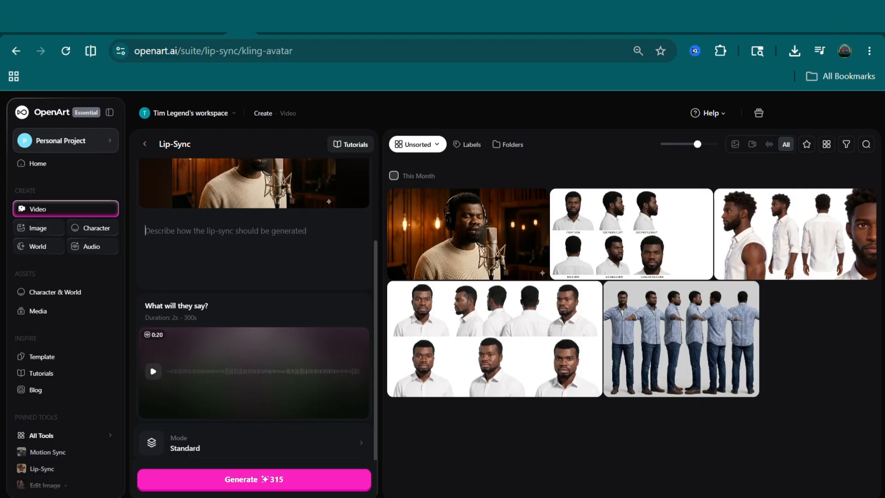
- Review the Lip-Sync model, portrait and audio settings, then show the Mode options
{"action": "scroll", "coordinate": [255, 300], "scroll_direction": "up", "scroll_amount": 2}
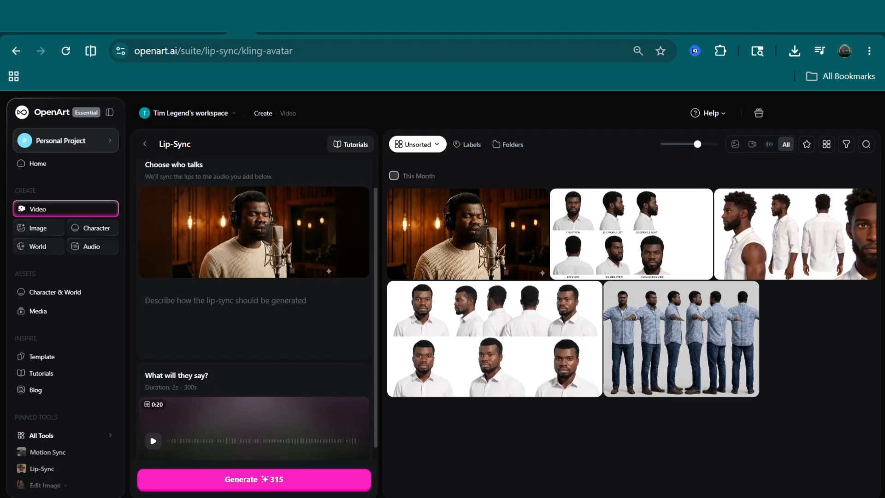
{"action": "scroll", "coordinate": [254, 251], "scroll_direction": "up", "scroll_amount": 1}
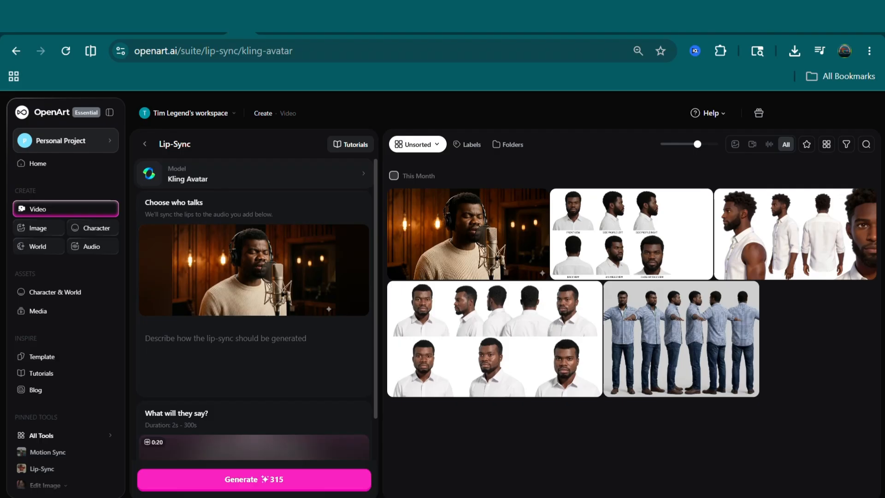
{"action": "scroll", "coordinate": [254, 314], "scroll_direction": "down", "scroll_amount": 3}
{"action": "mouse_move", "coordinate": [253, 442]}
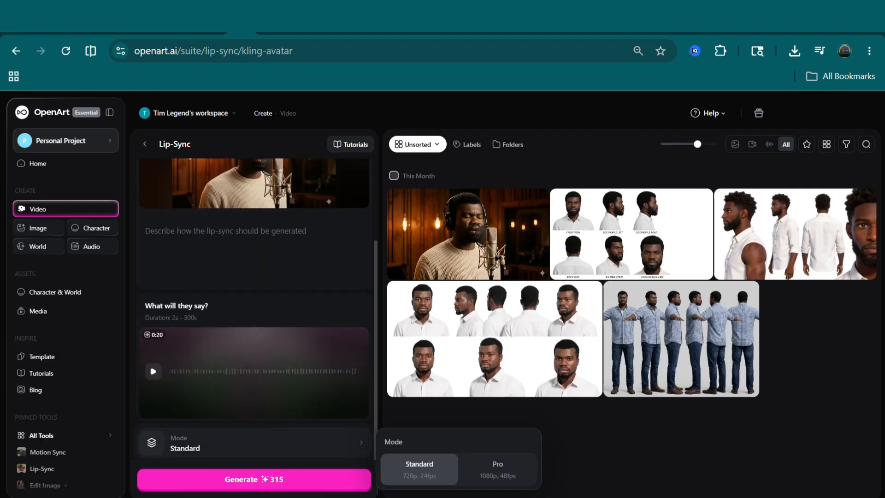